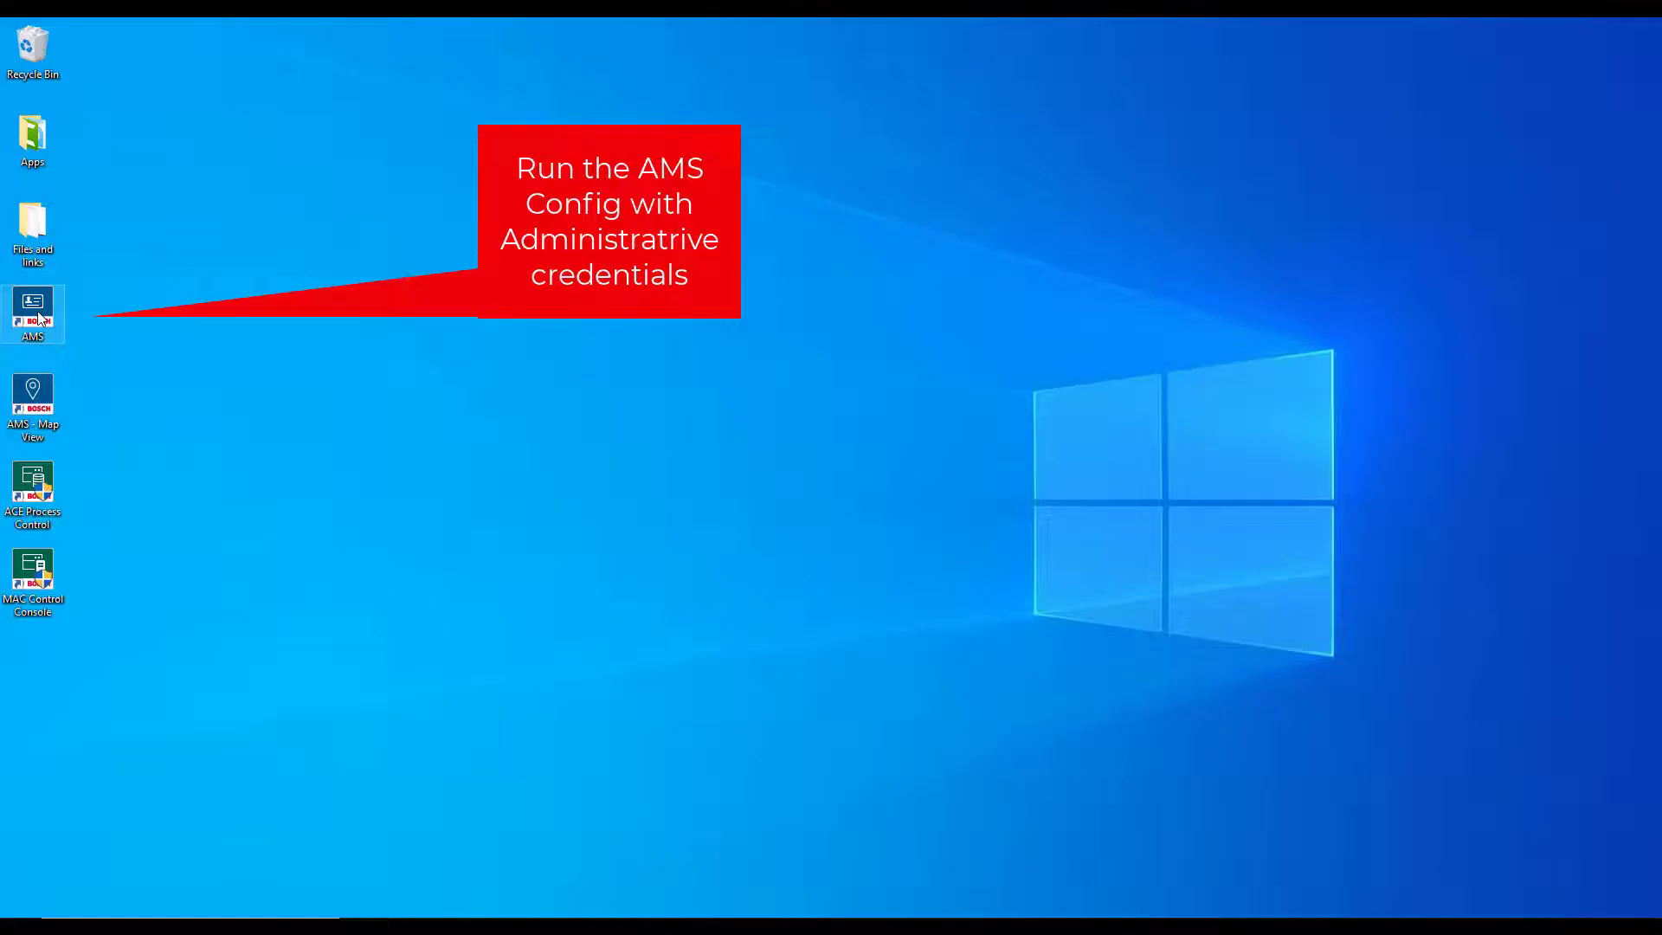
# Run AMS as administrator and log in as Administrator with the account password
pyautogui.rightClick(39, 318)
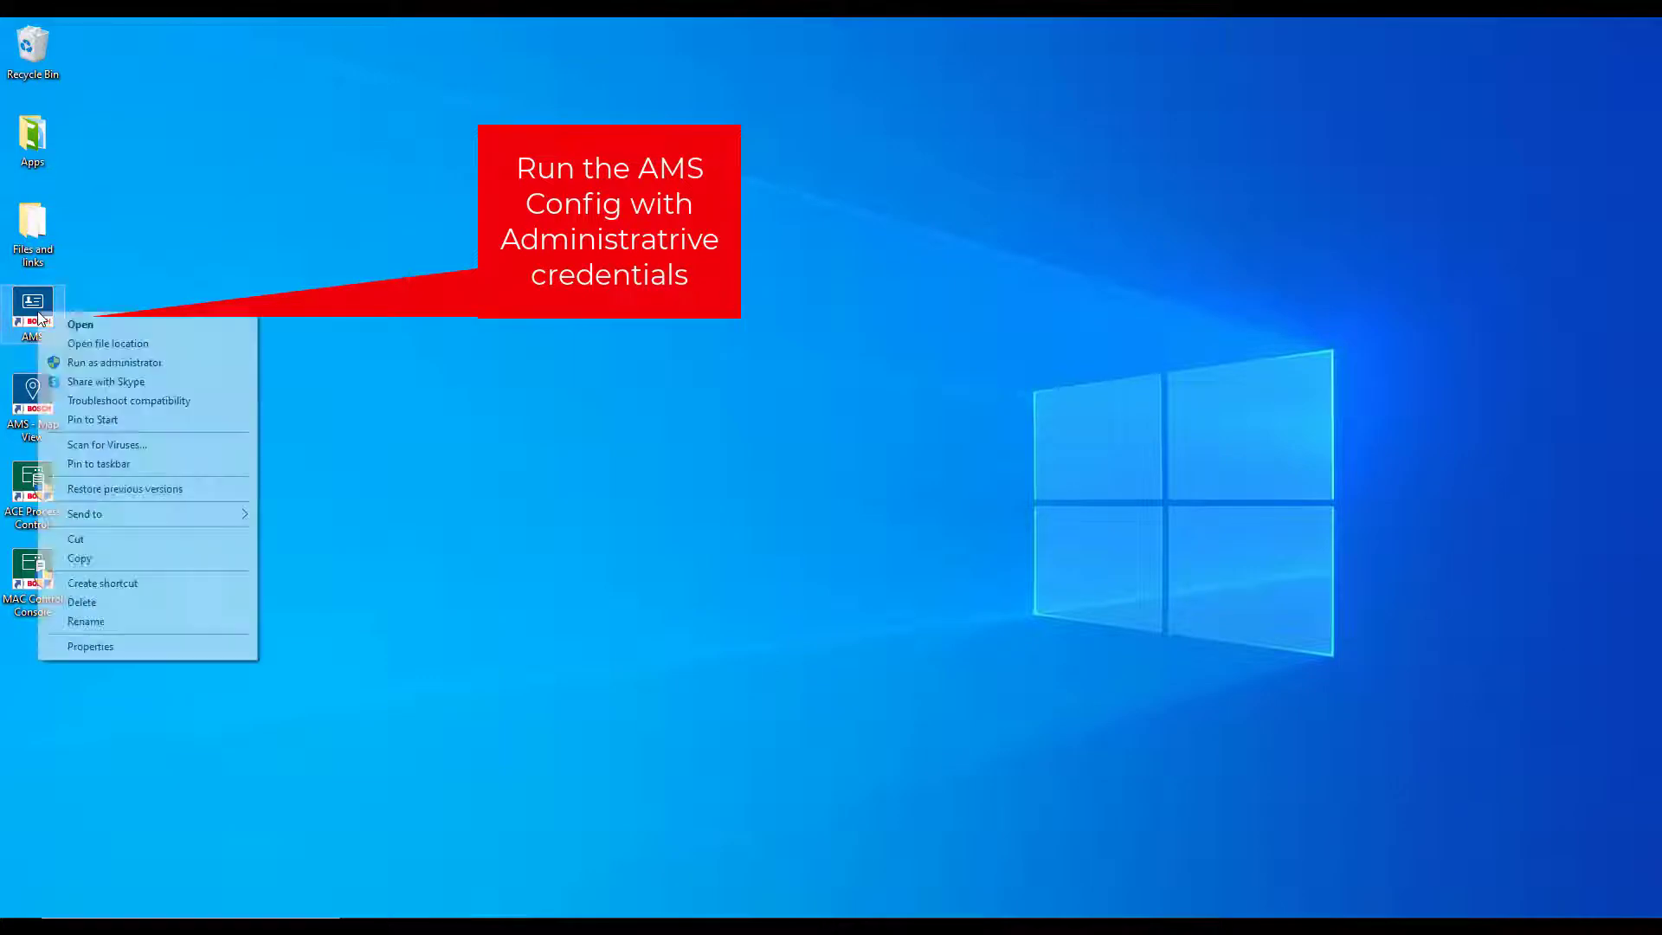
pyautogui.click(104, 363)
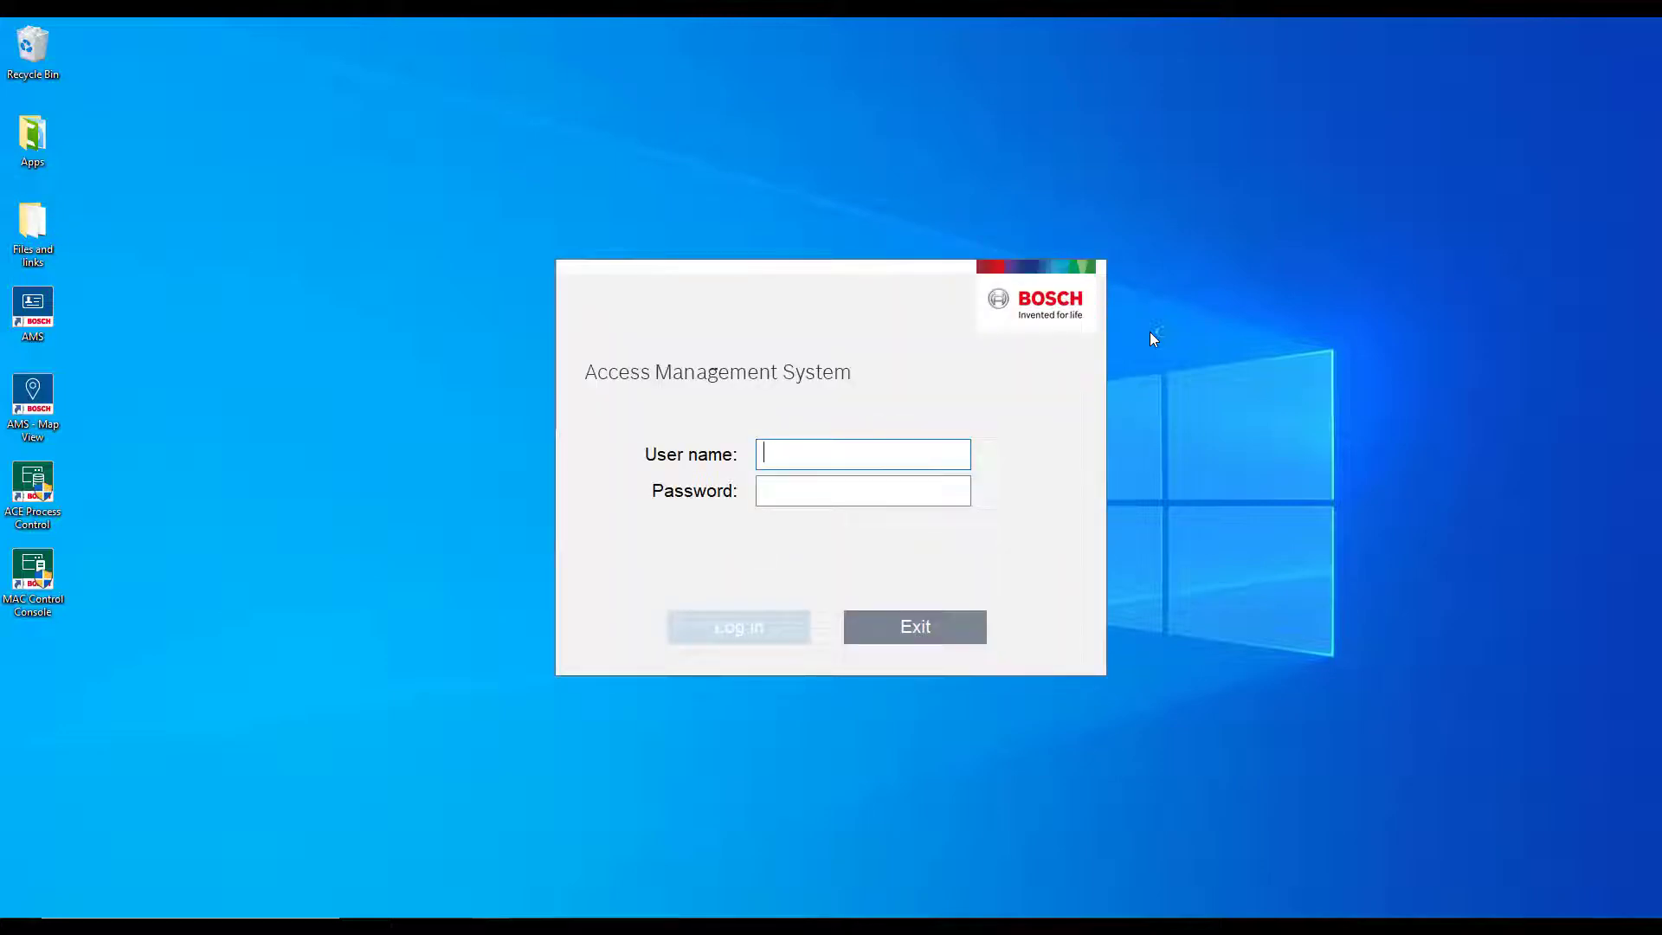
pyautogui.write('Administrator')
pyautogui.press('Tab')
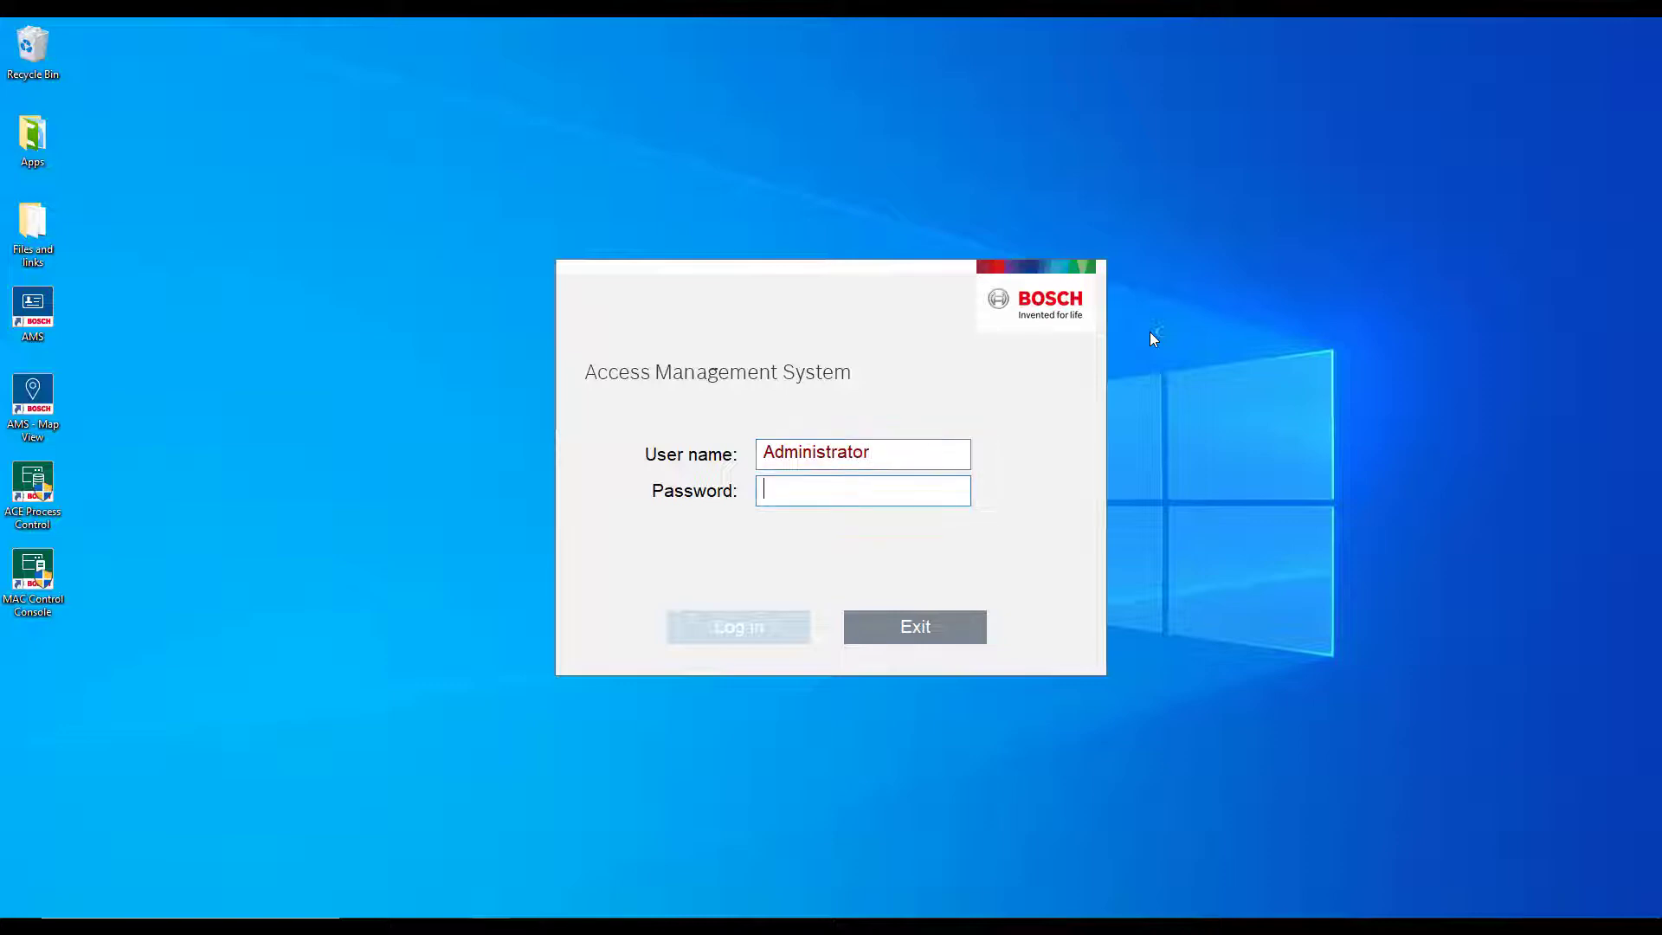
pyautogui.write('****')
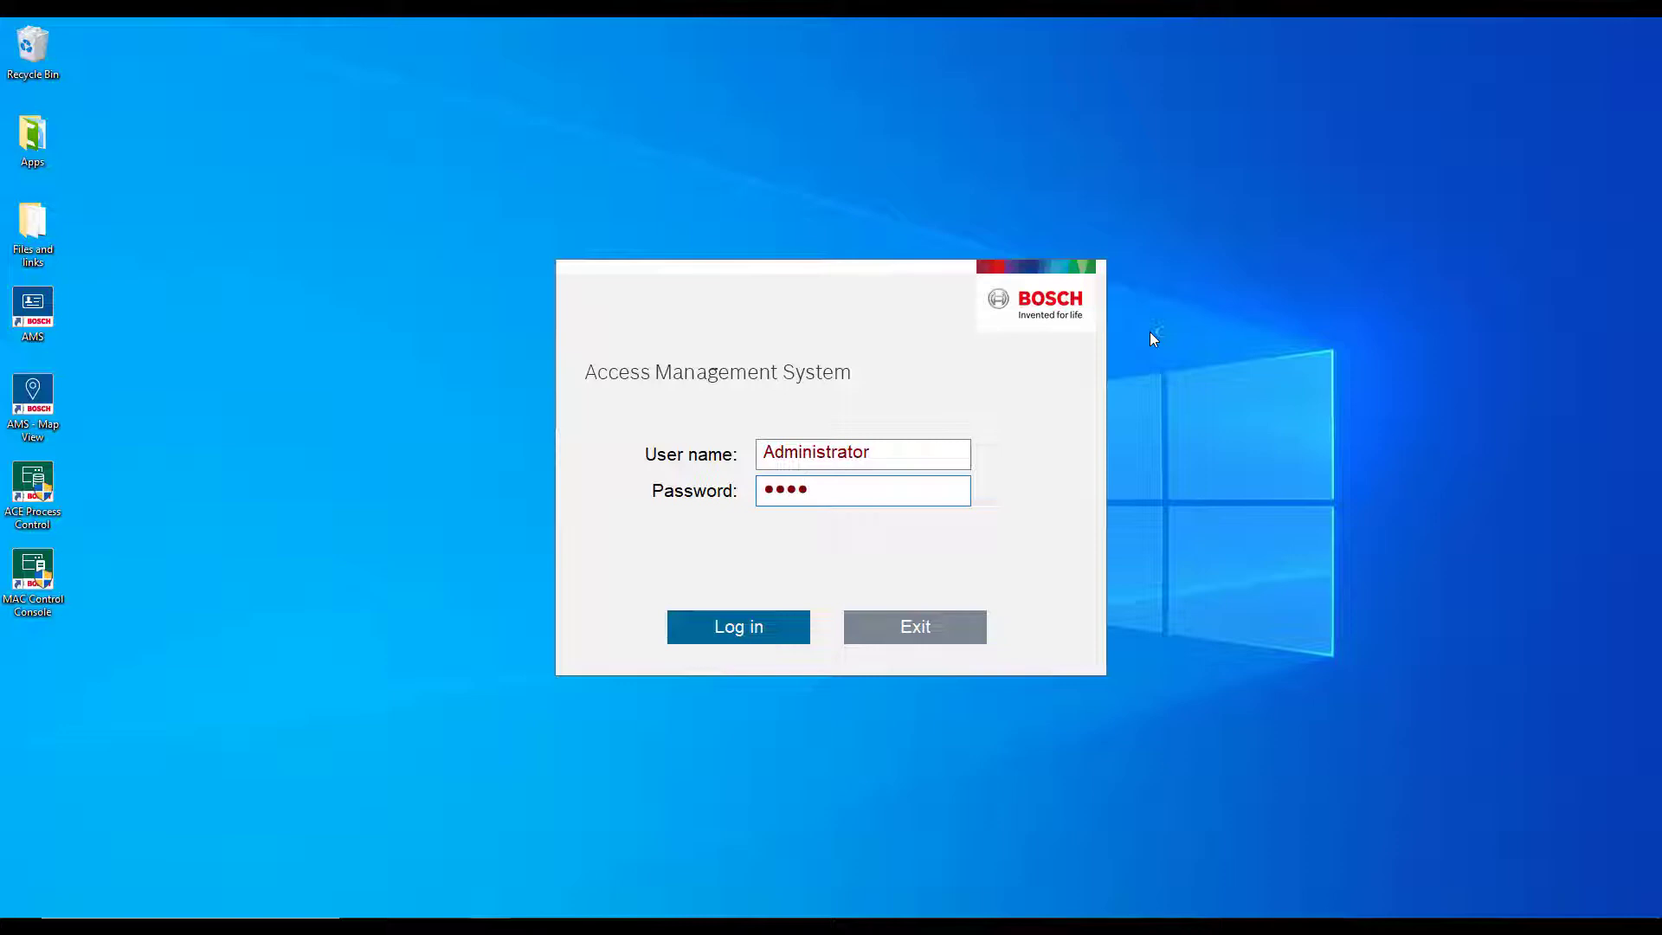
pyautogui.write('*****')
pyautogui.click(766, 638)
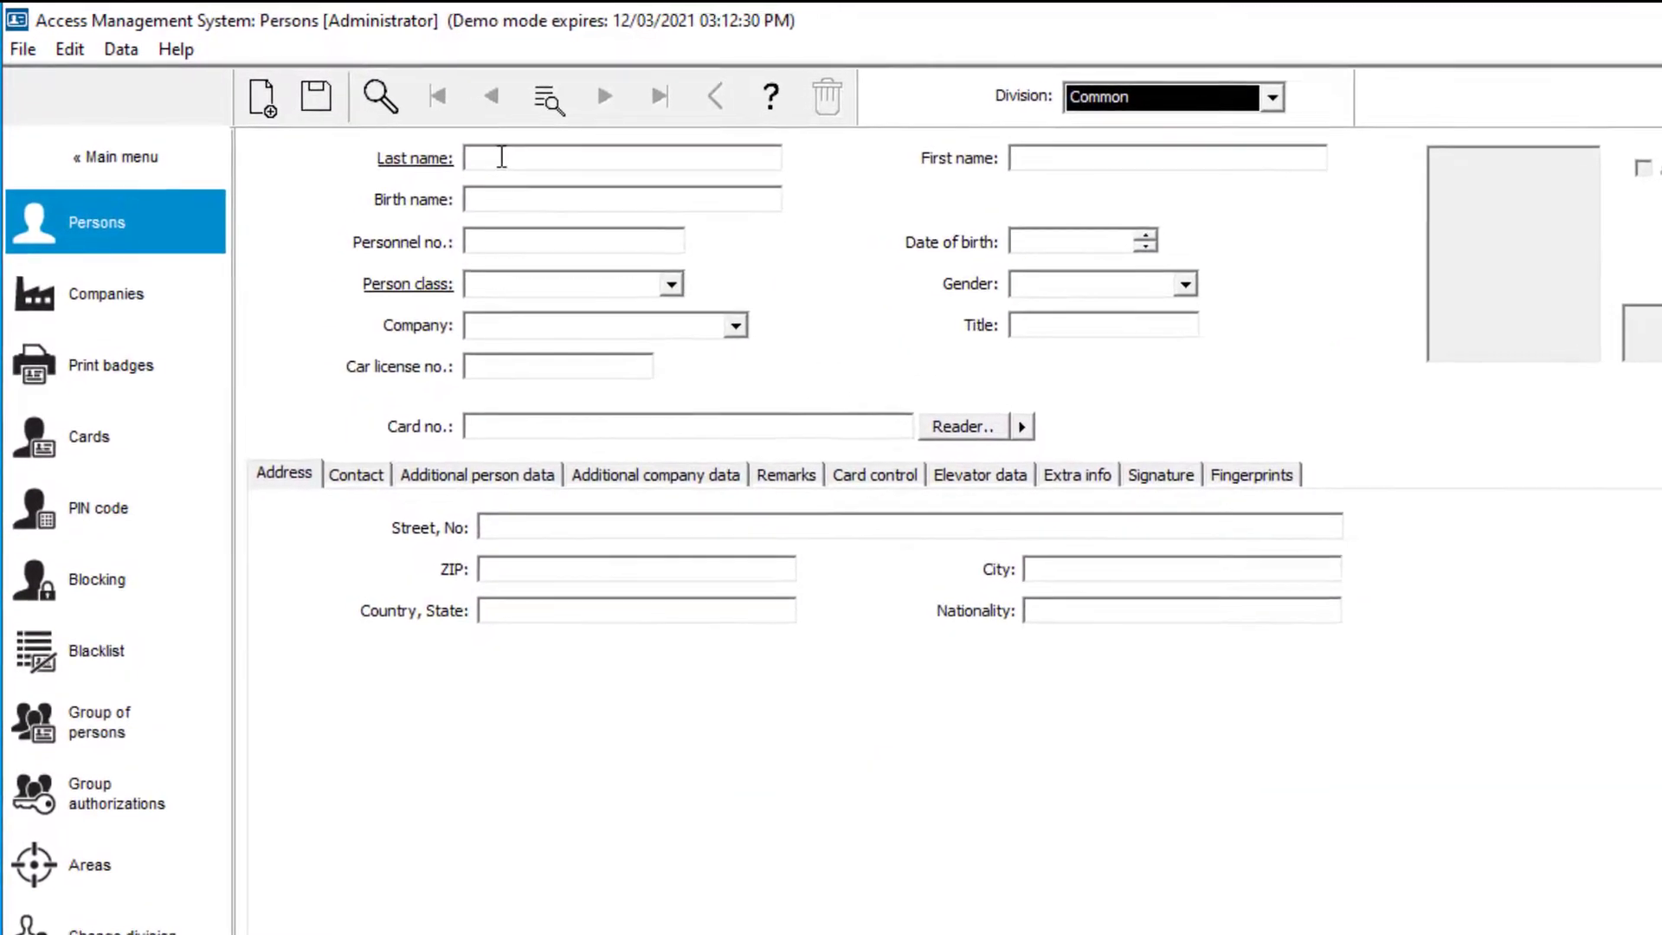
# Save a new person record with last name 'Operator' and person class Employee
pyautogui.click(502, 157)
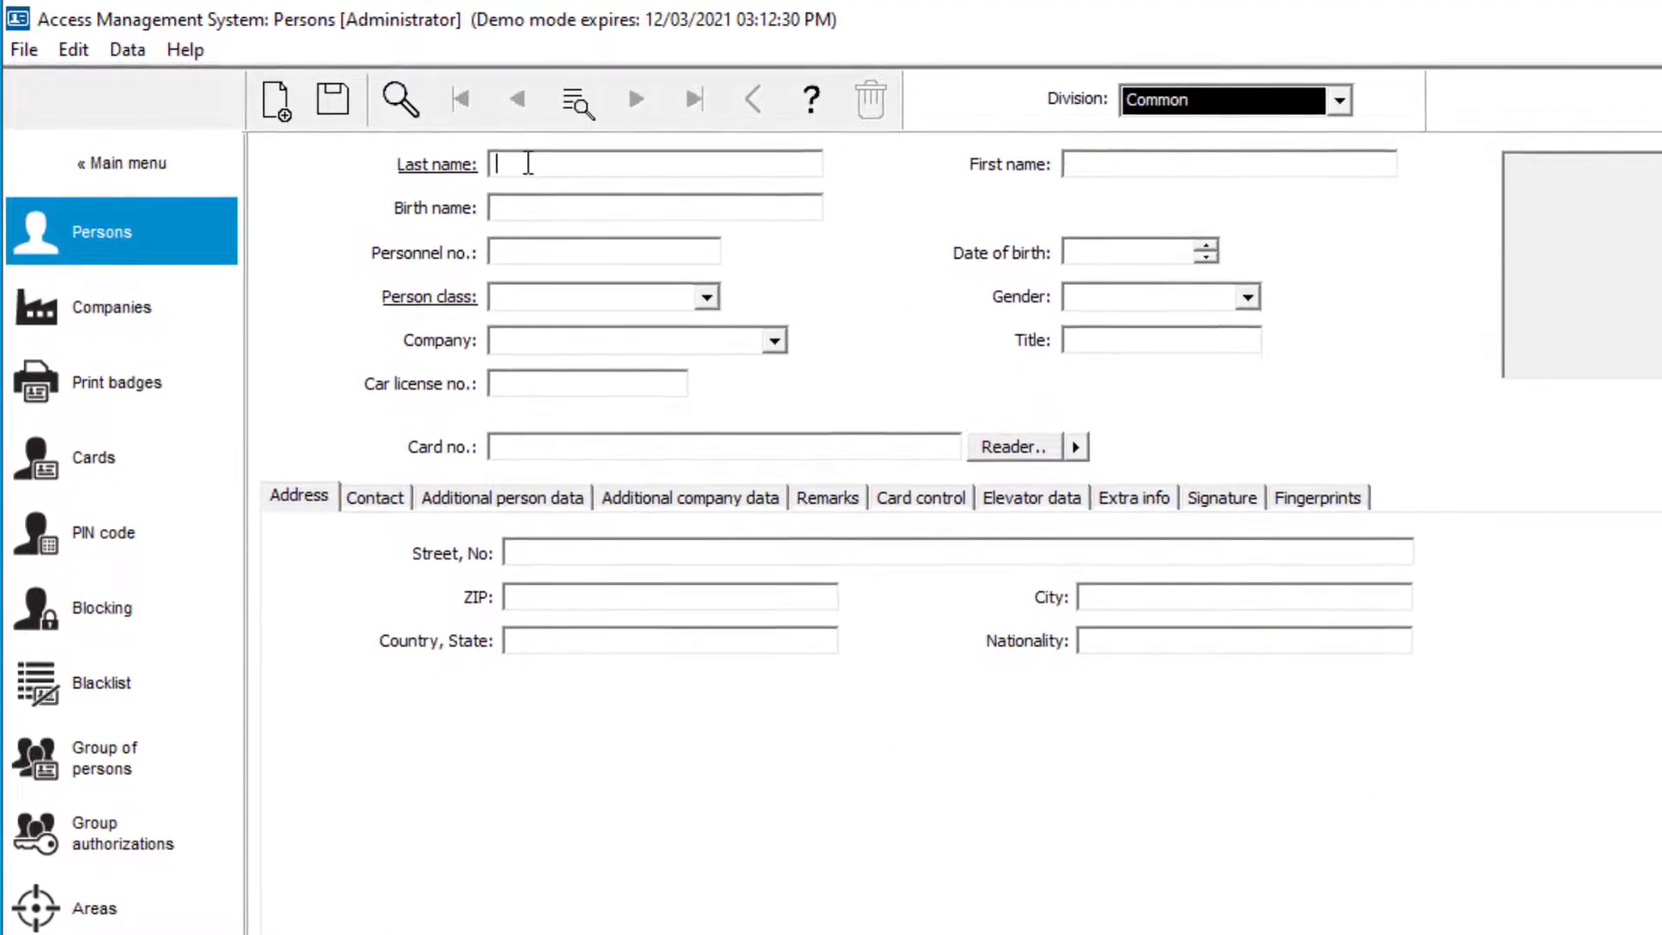
pyautogui.write('Opera')
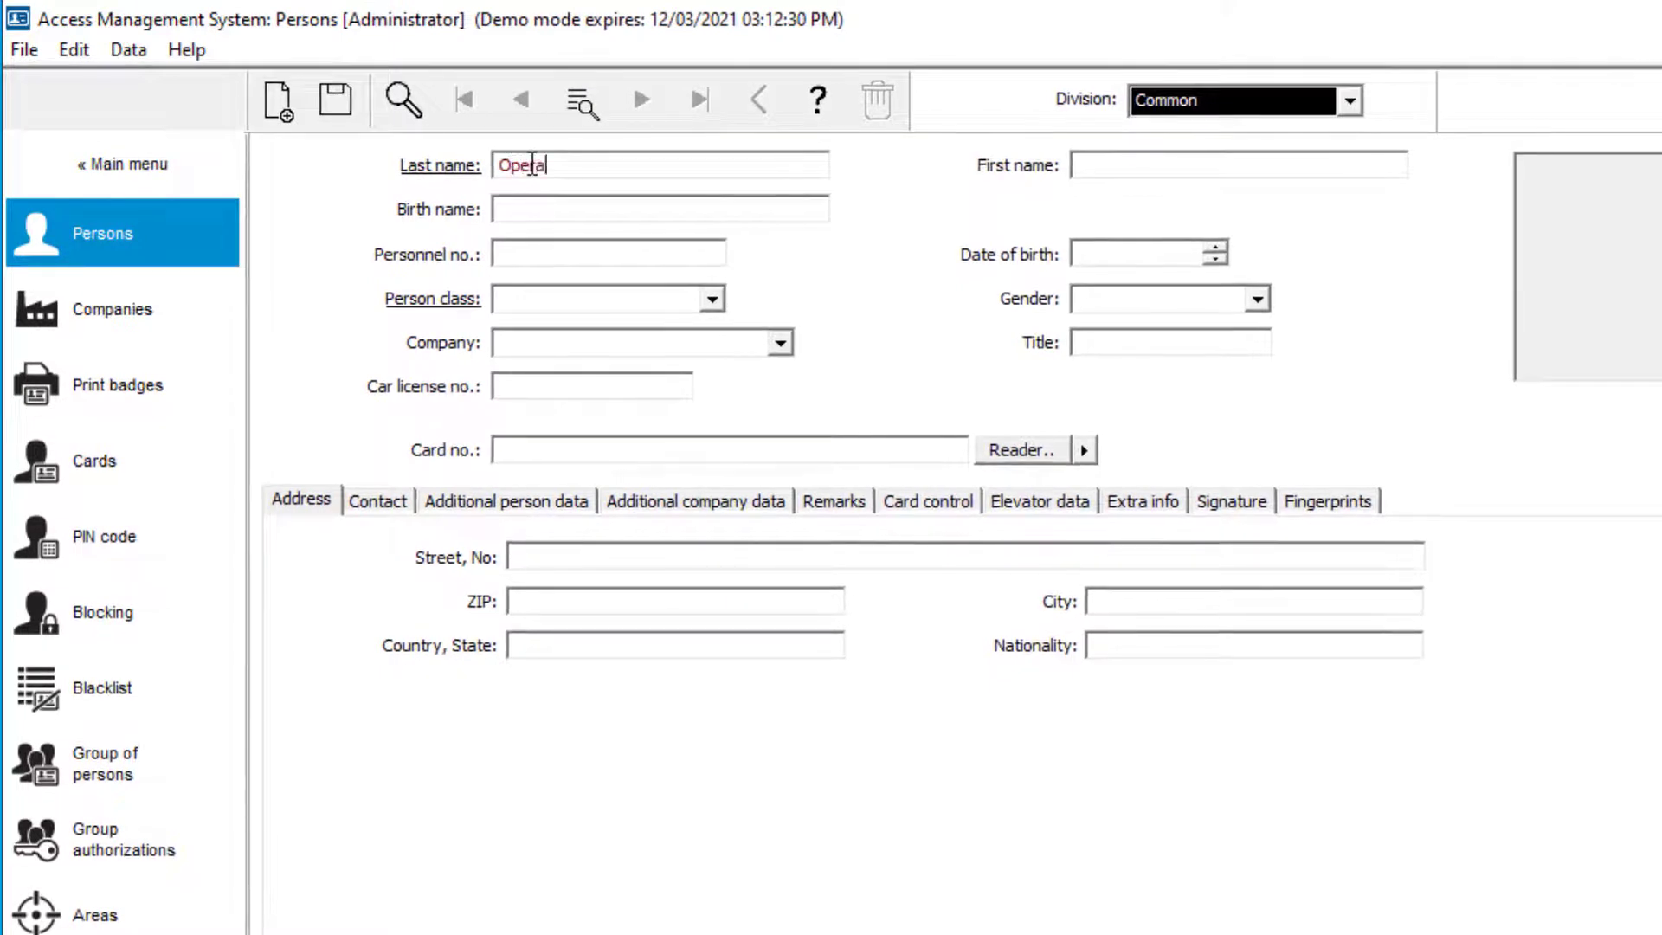
pyautogui.write('tor')
pyautogui.click(712, 301)
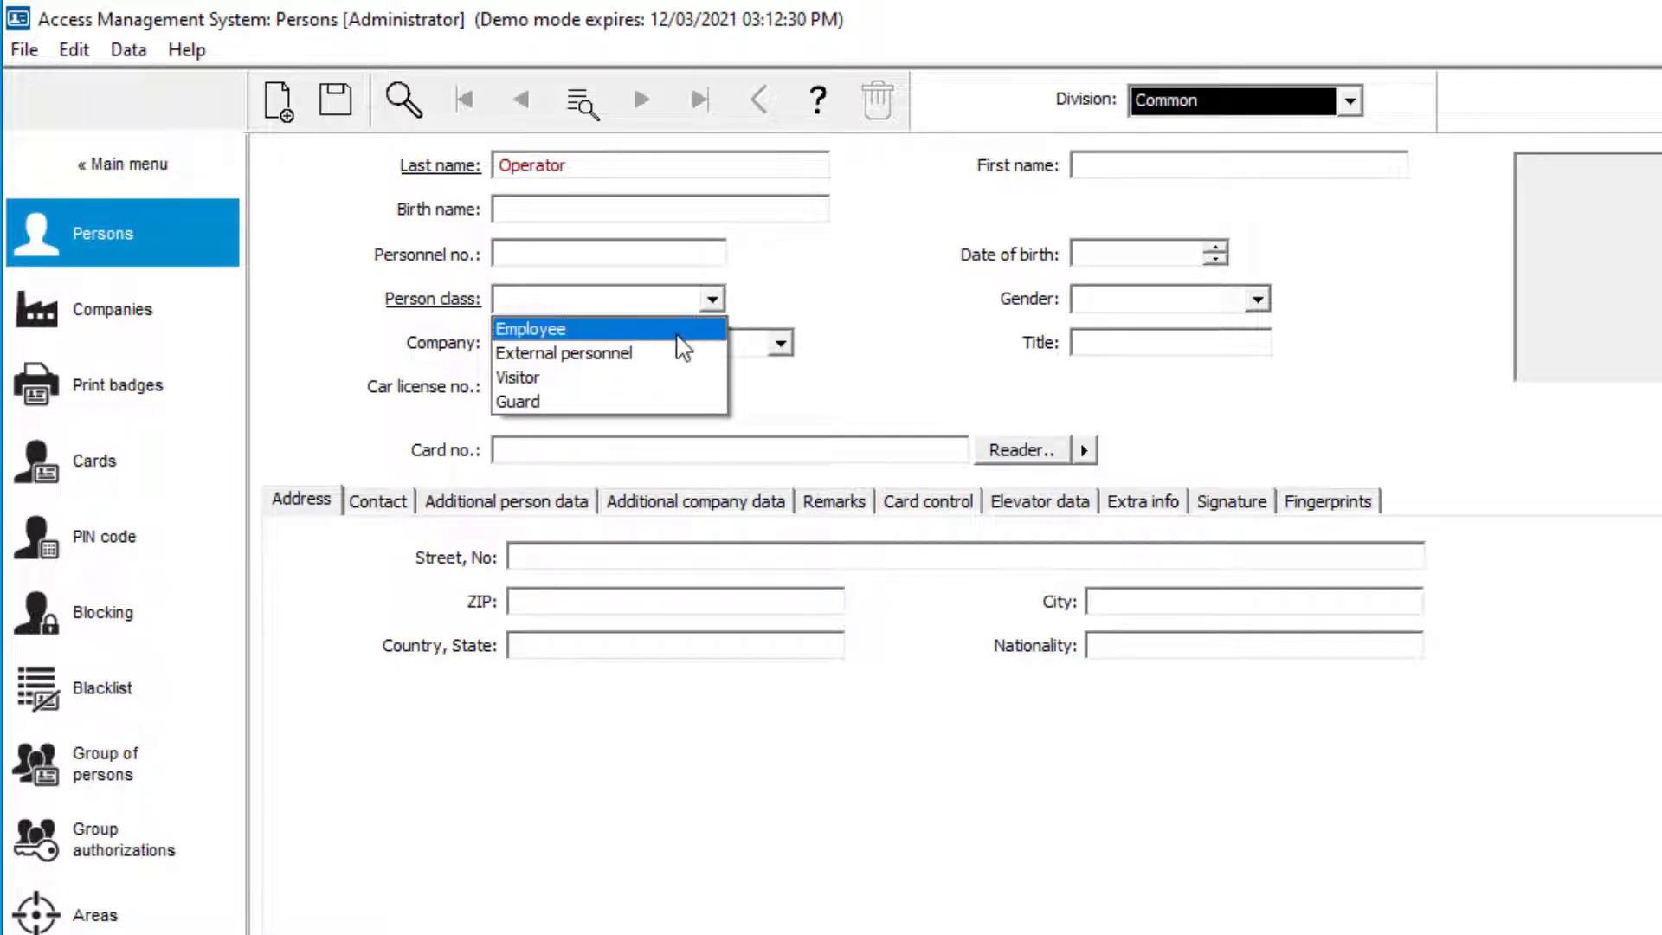
pyautogui.click(679, 333)
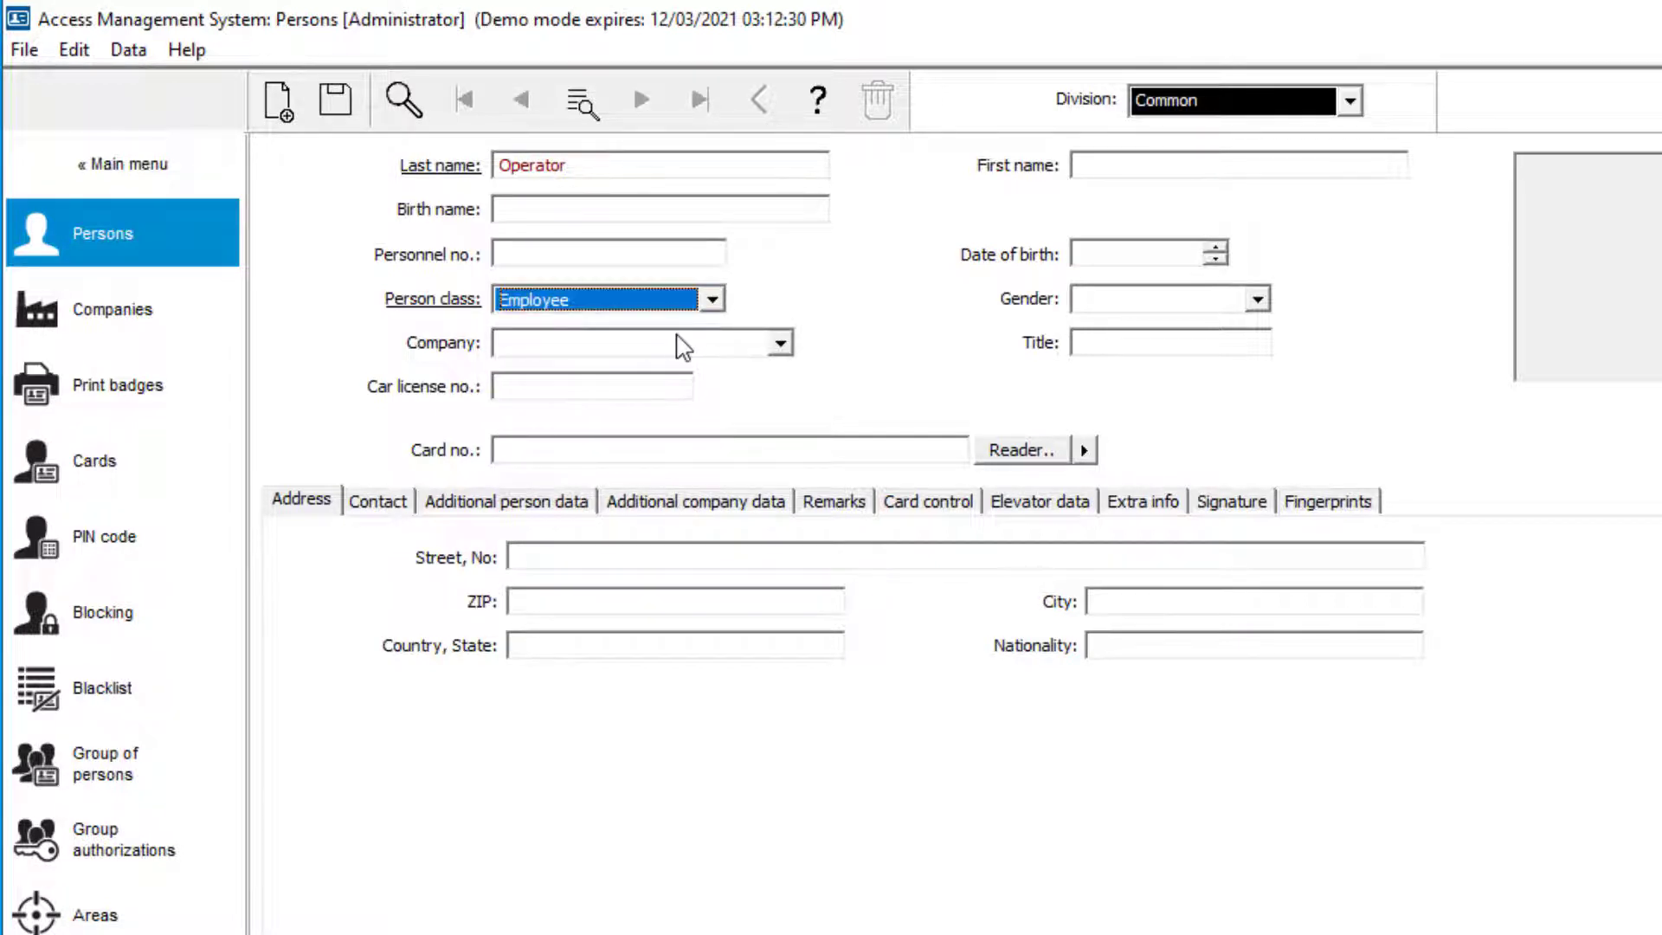
pyautogui.click(344, 106)
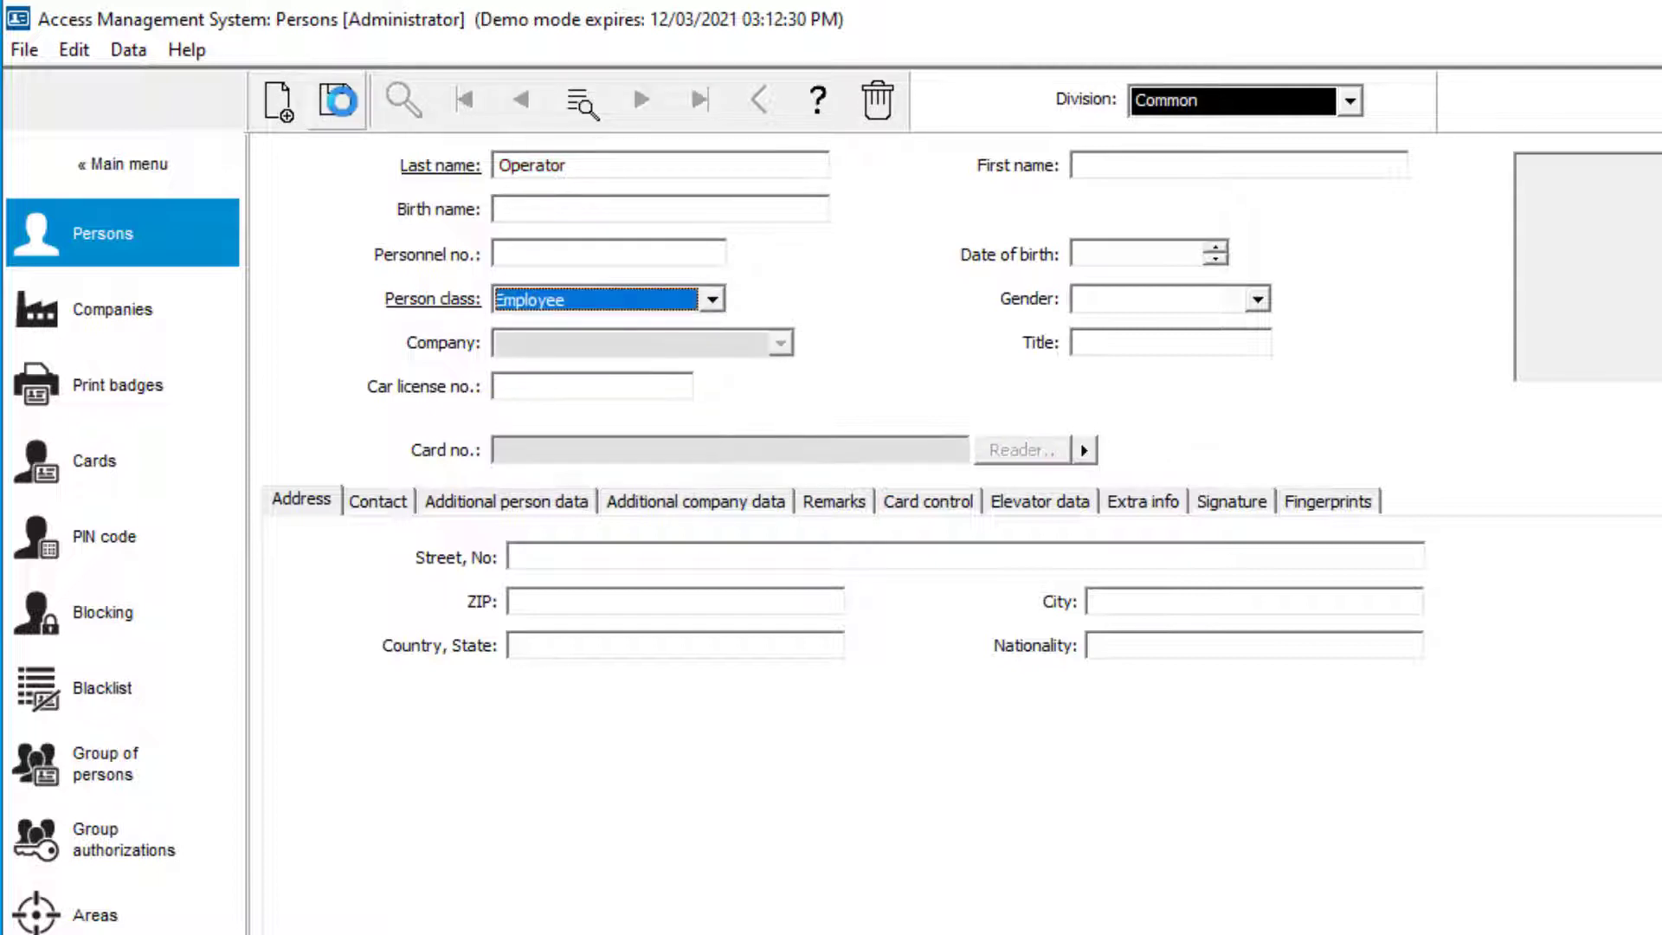
# Open User rights for the Operator person under Configuration > Operators and Workstations
pyautogui.click(112, 165)
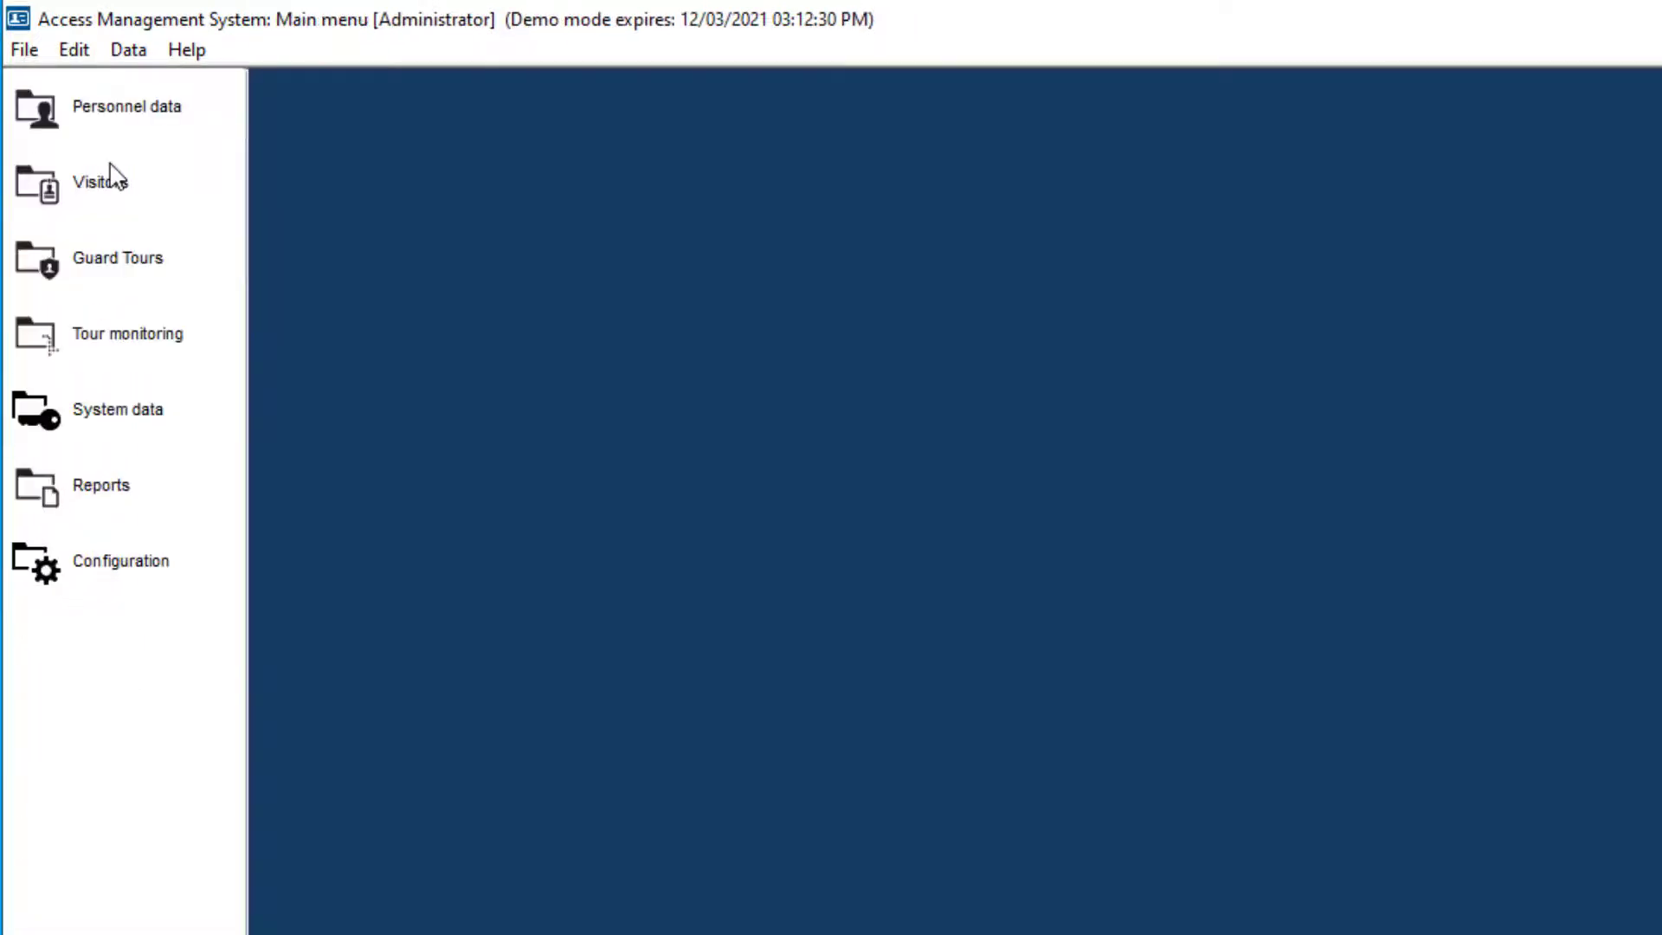
pyautogui.click(138, 579)
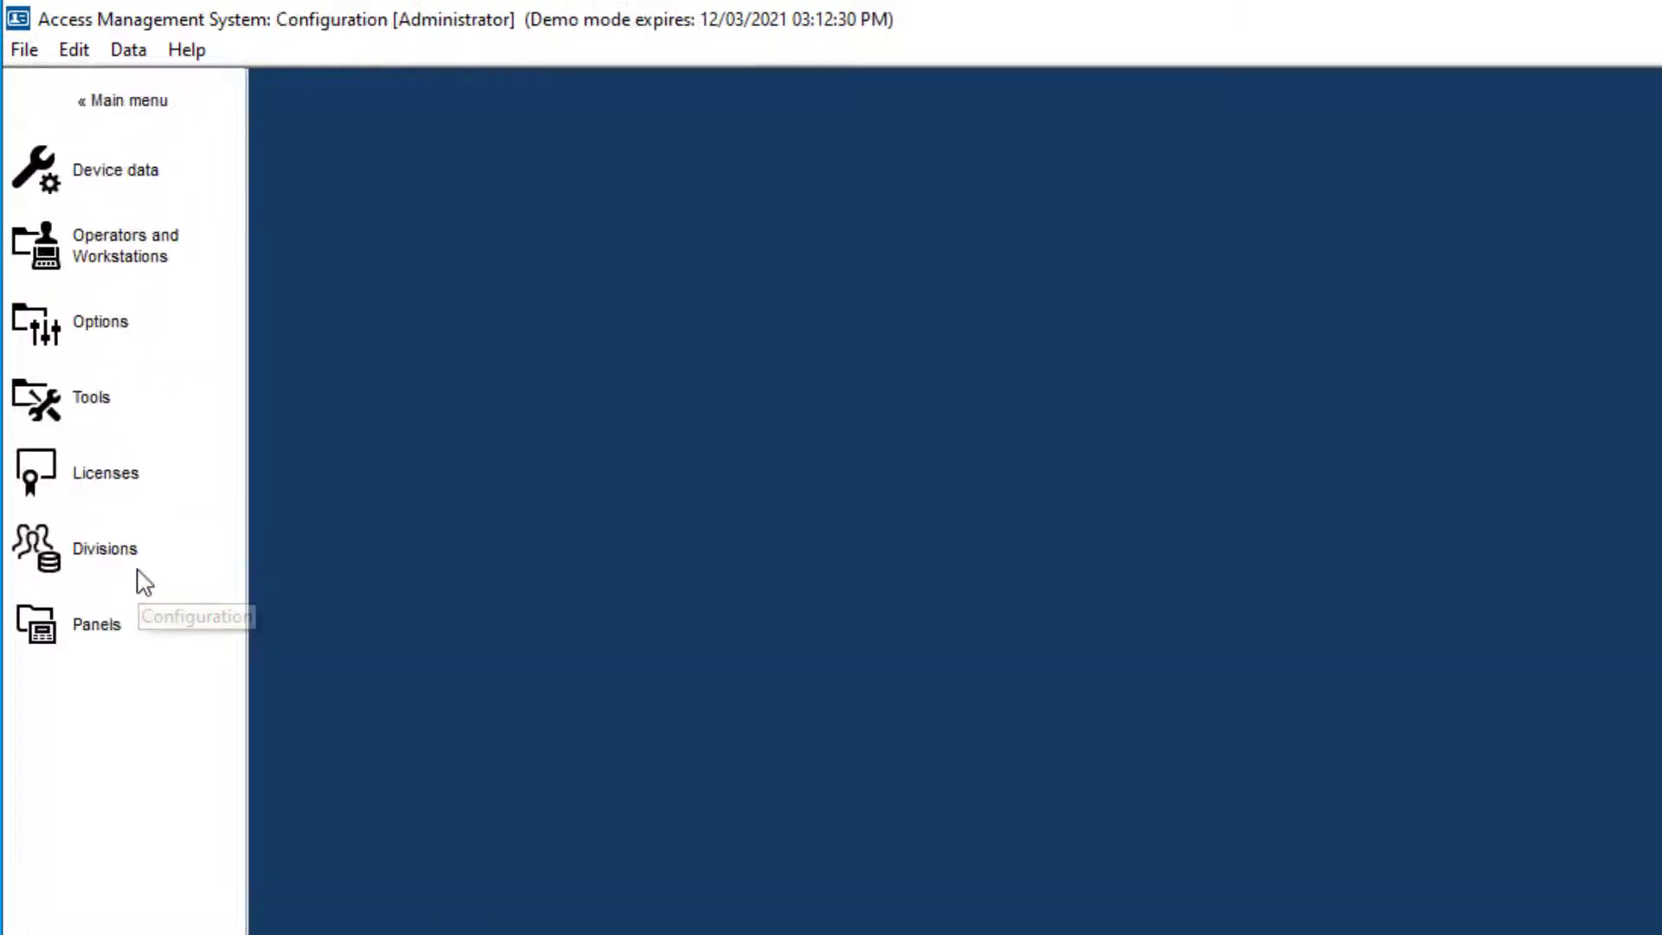
pyautogui.click(156, 255)
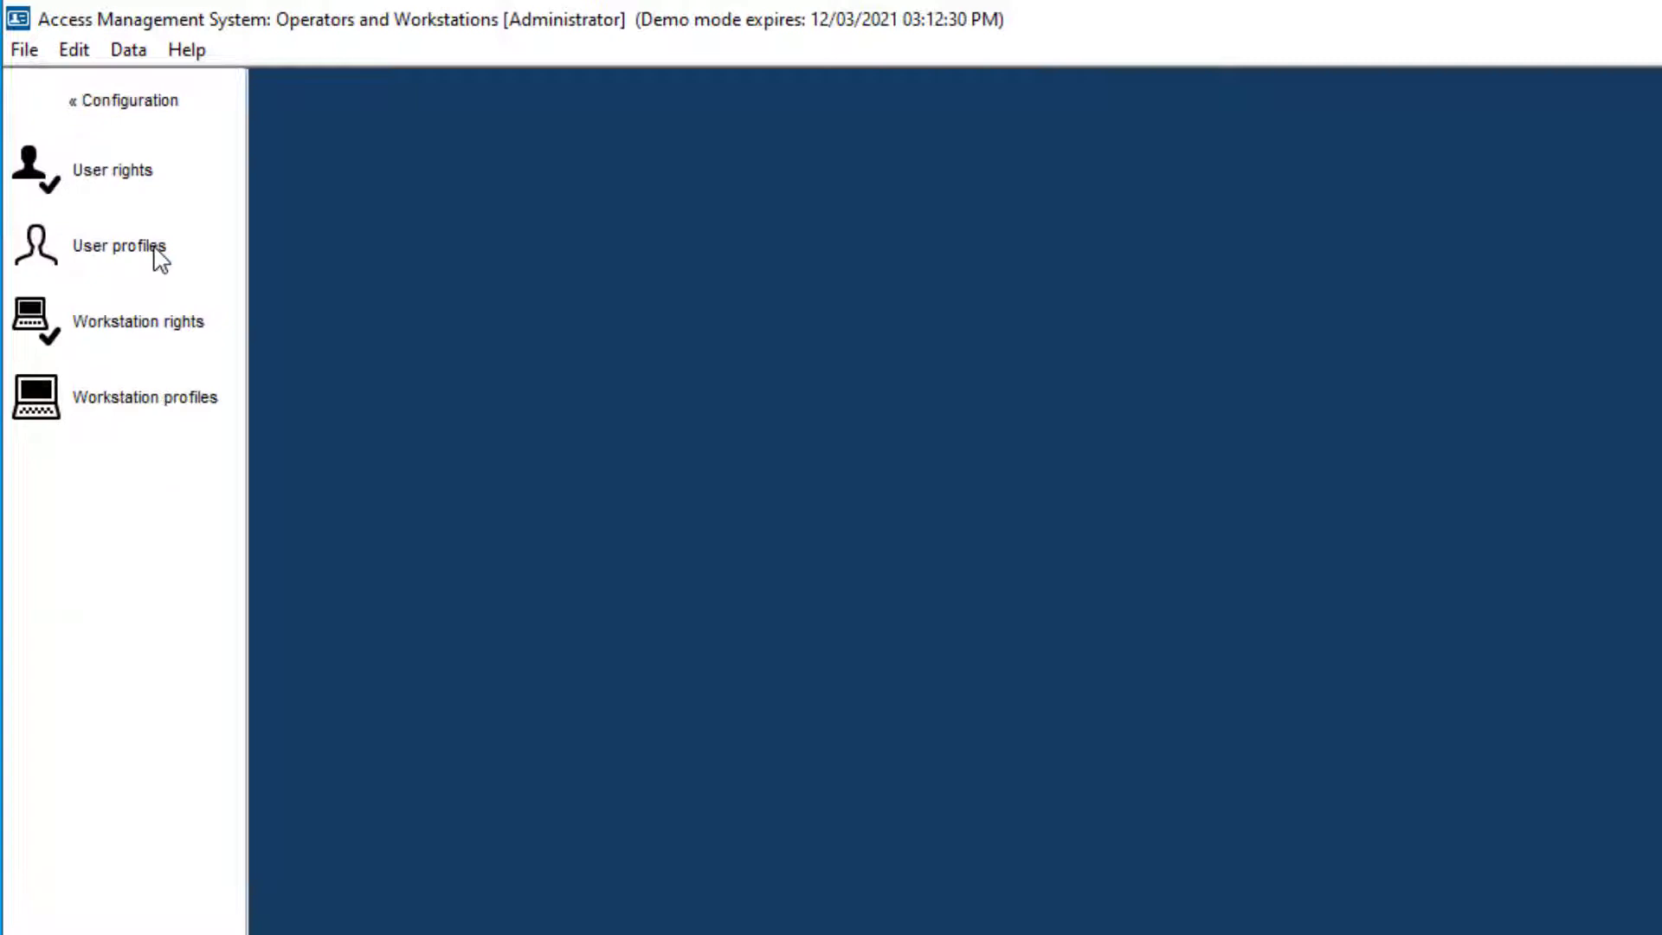
pyautogui.click(136, 171)
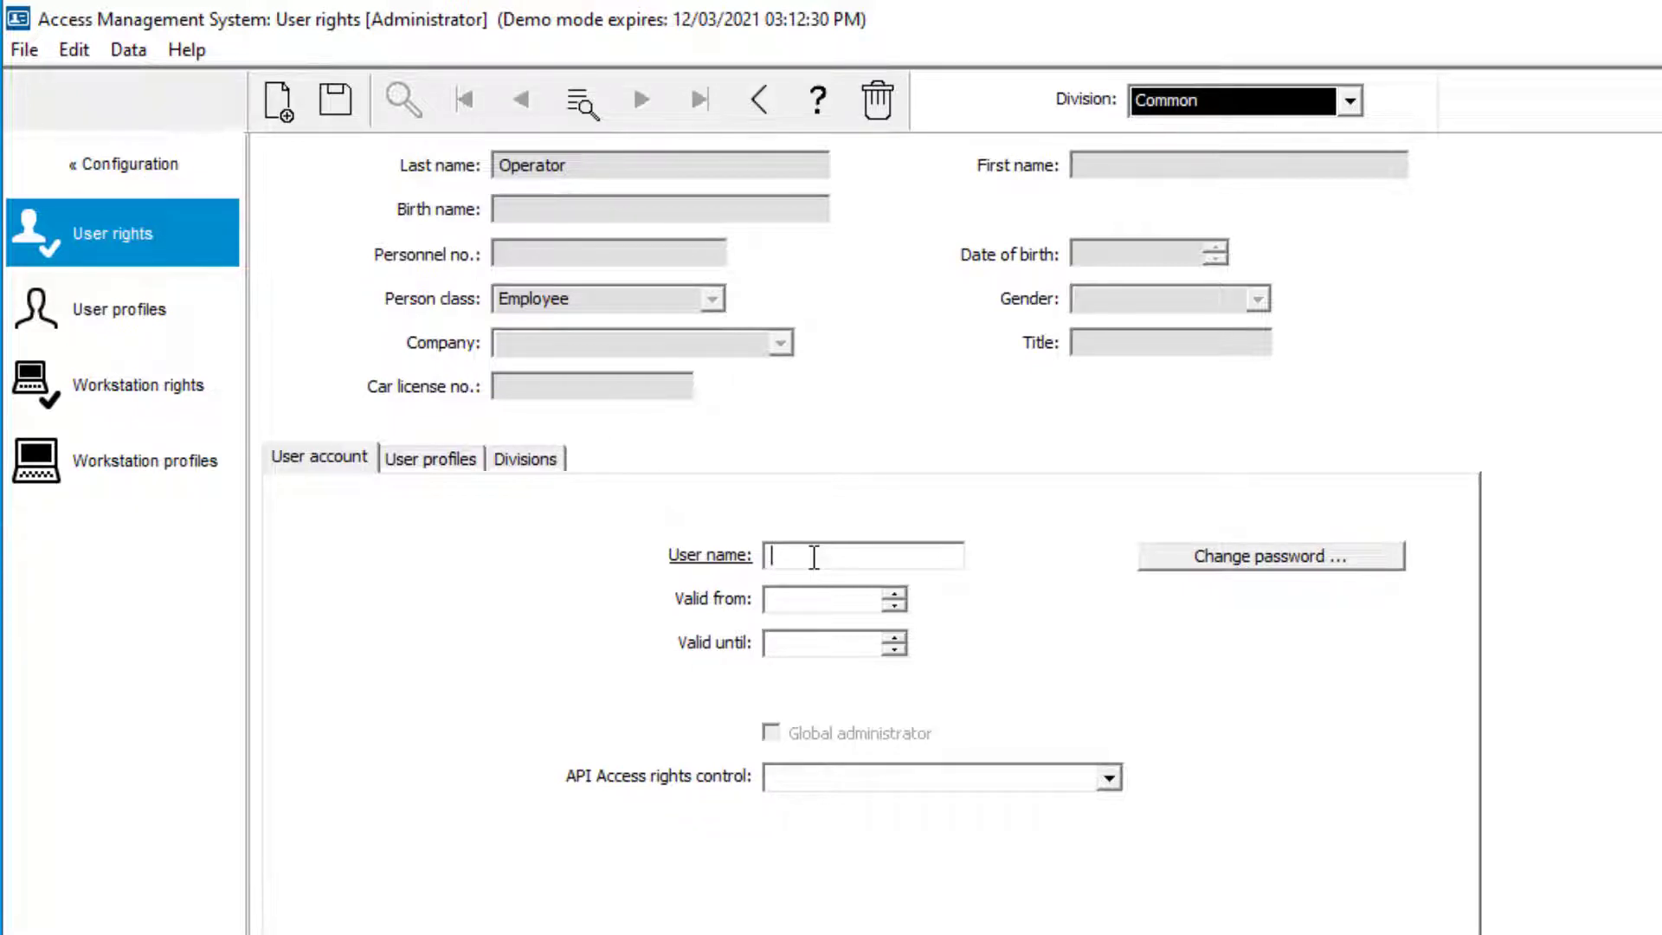
# Enter user name 'Operator', then set and confirm the account's password
pyautogui.write('Operator')
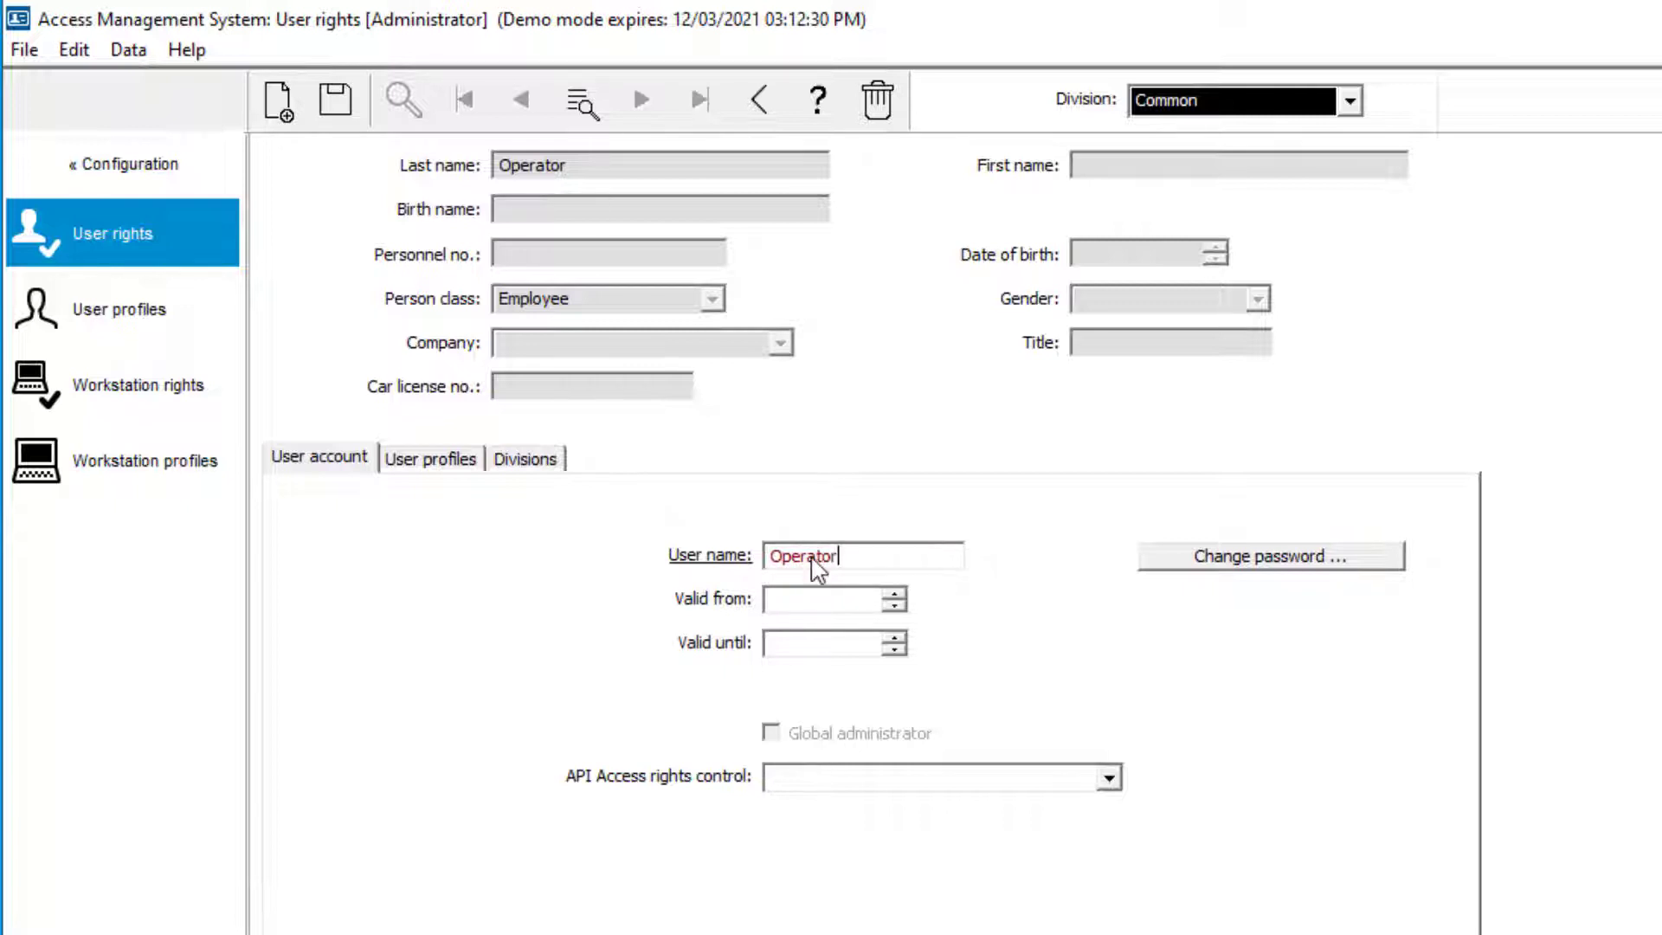
pyautogui.click(1198, 559)
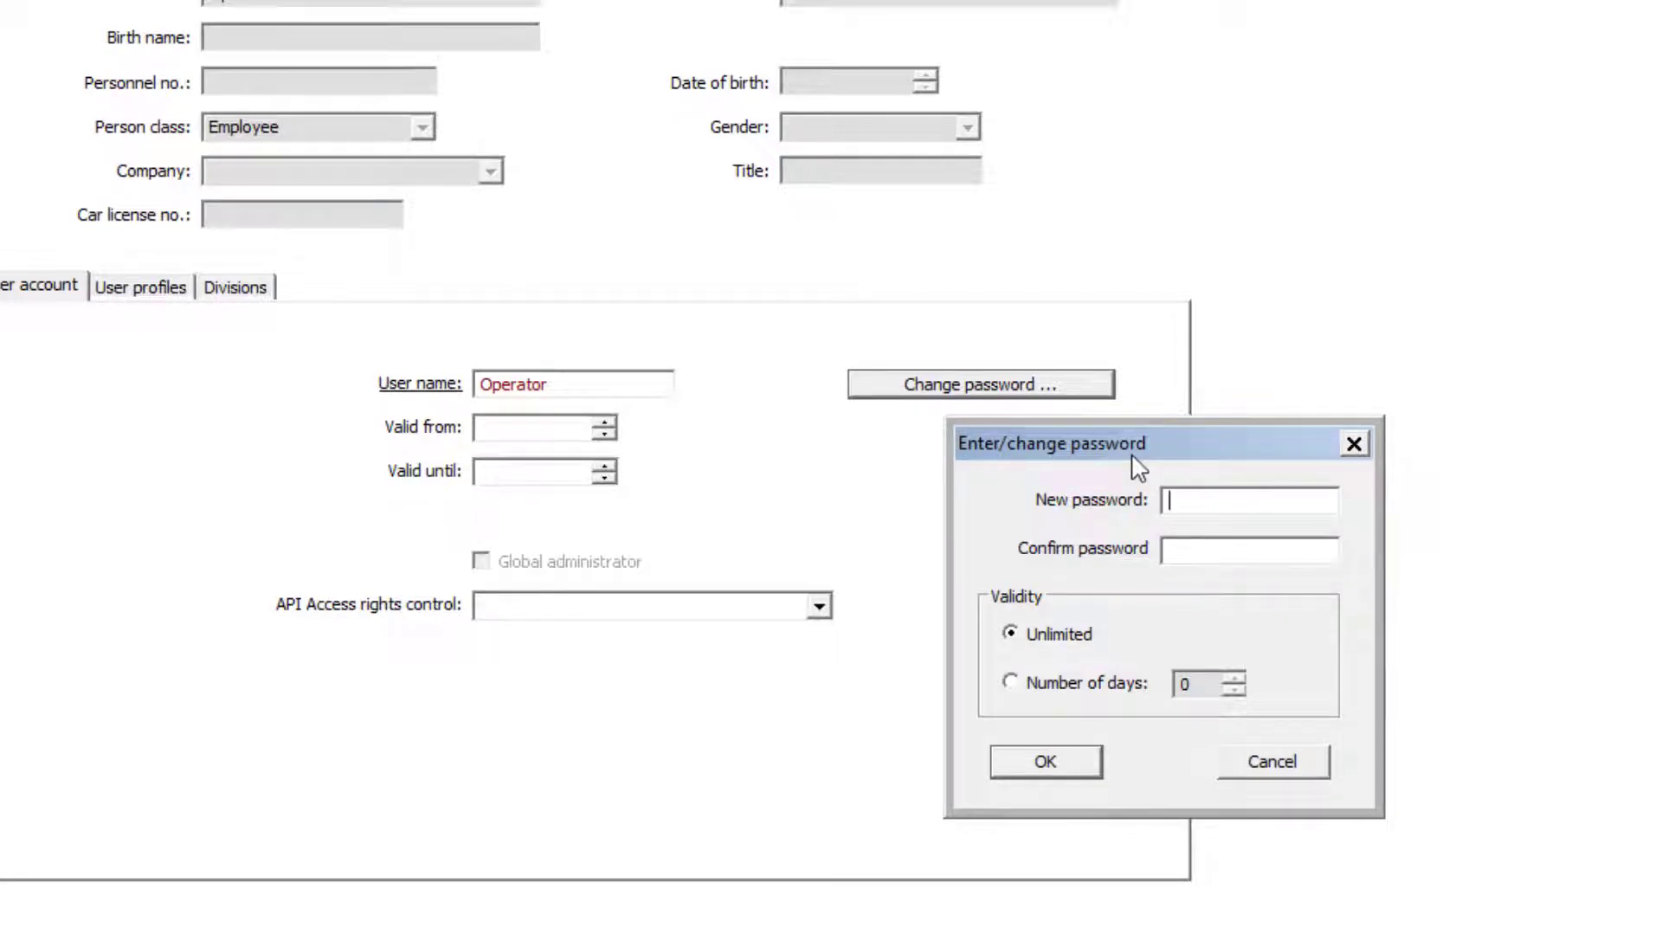
pyautogui.write('aaaaaaaaa')
pyautogui.press('Tab')
pyautogui.write('aaaaaaaaa')
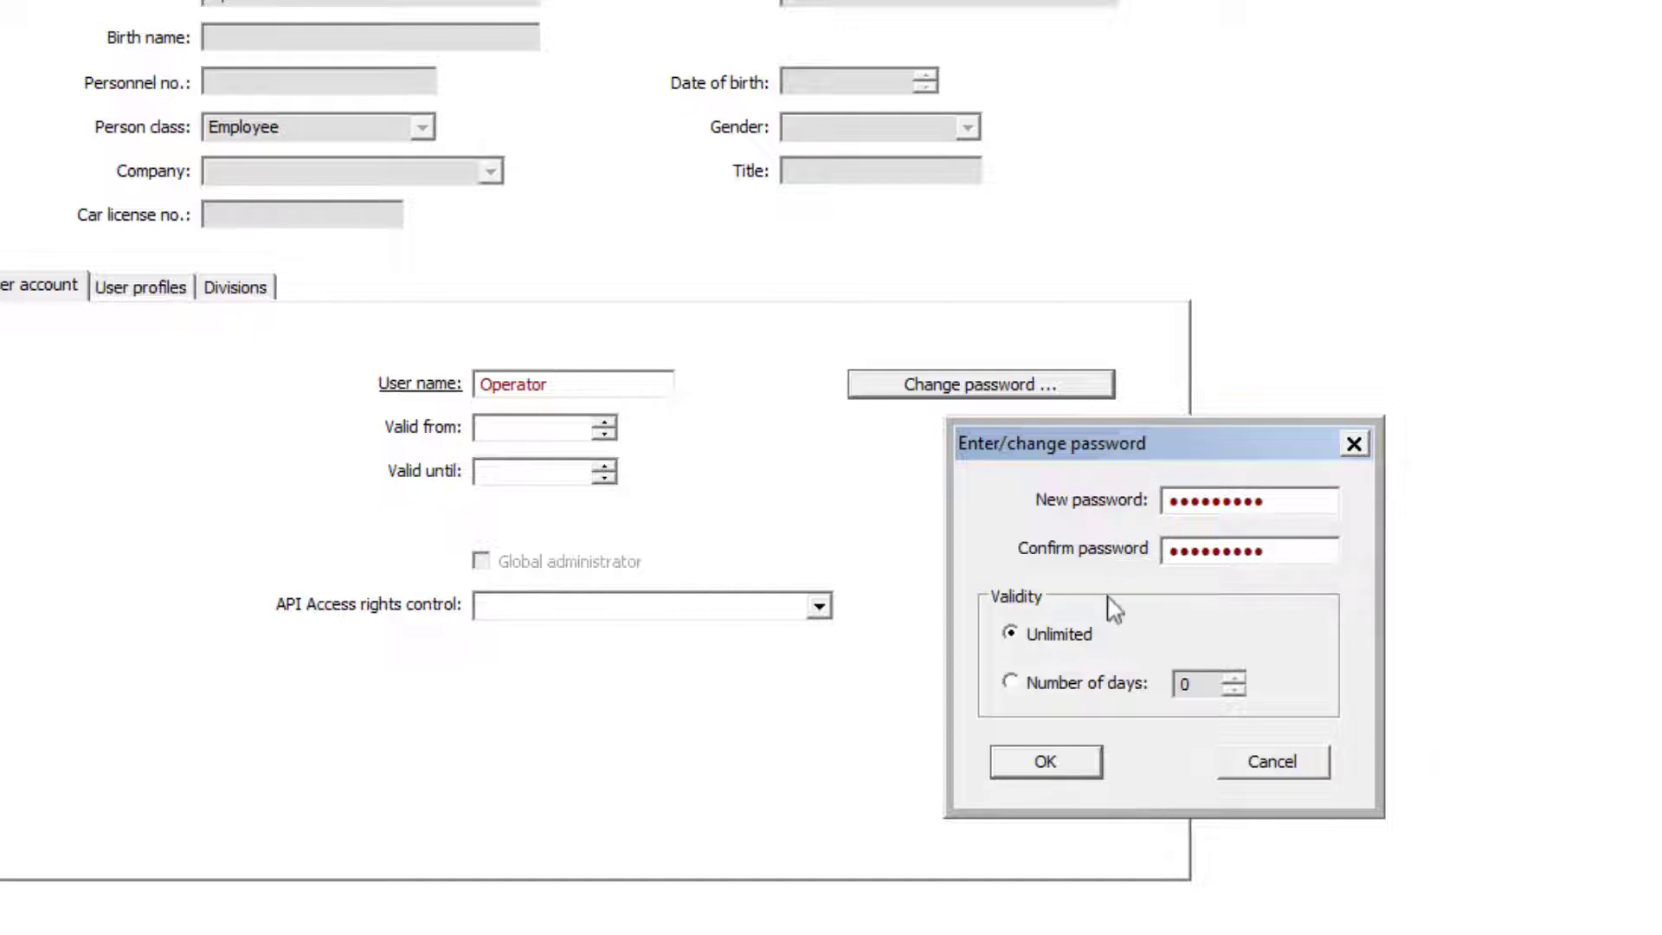
pyautogui.click(1080, 769)
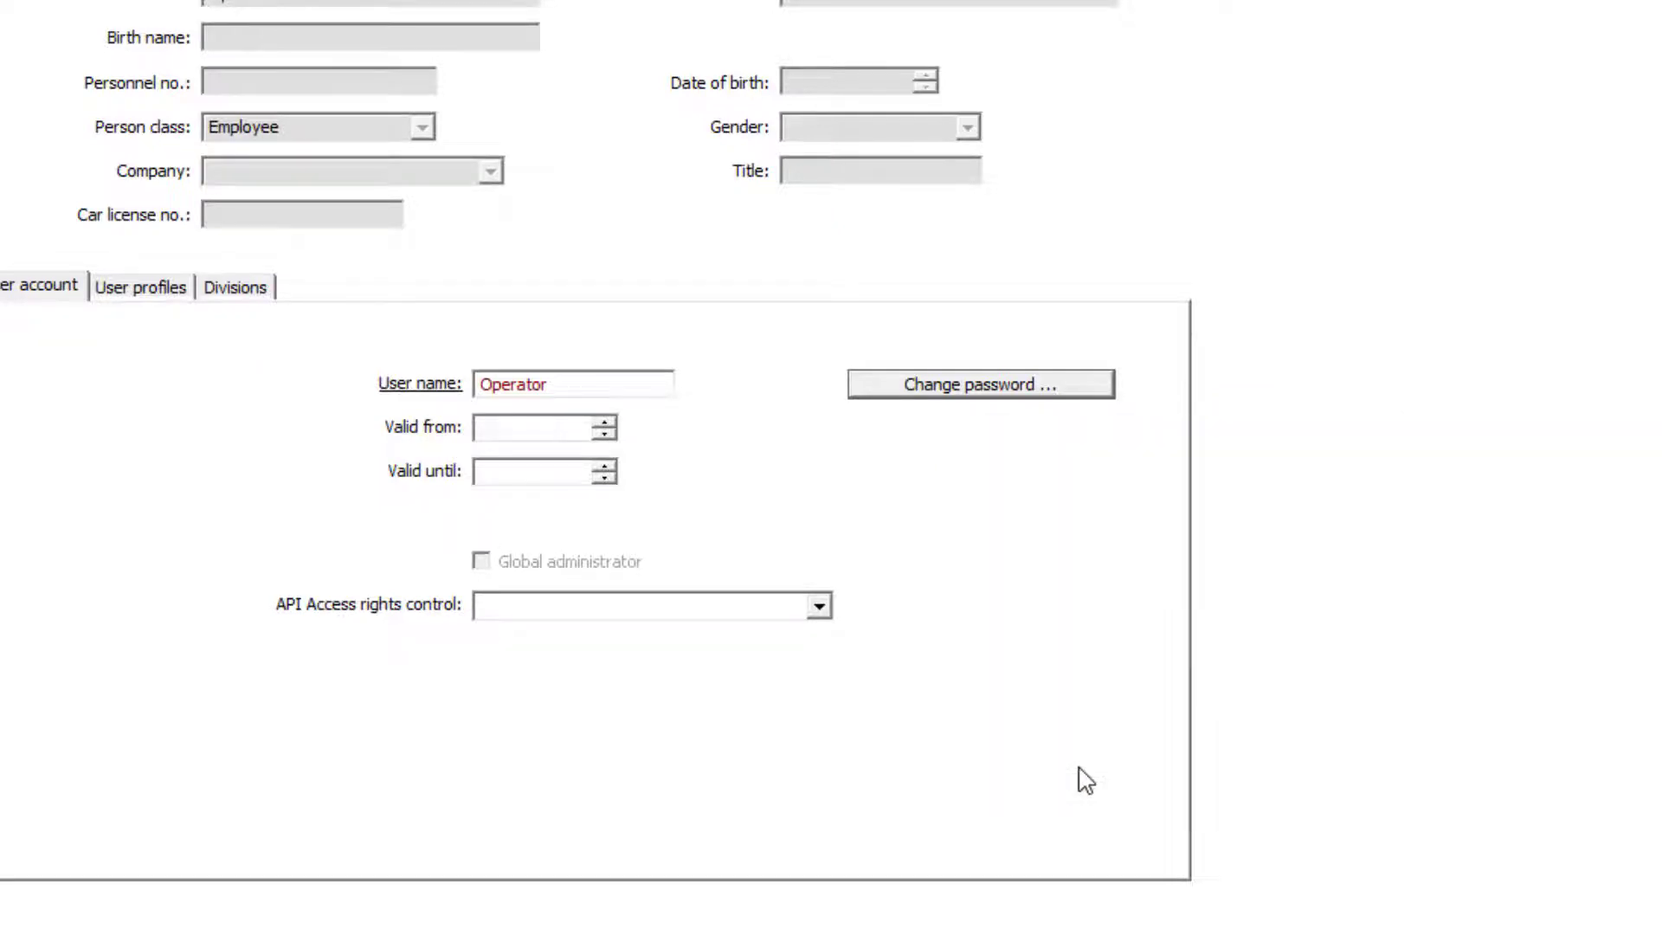
# Assign the UP-Administrator profile to Operator and save when switching to User profiles
pyautogui.click(161, 296)
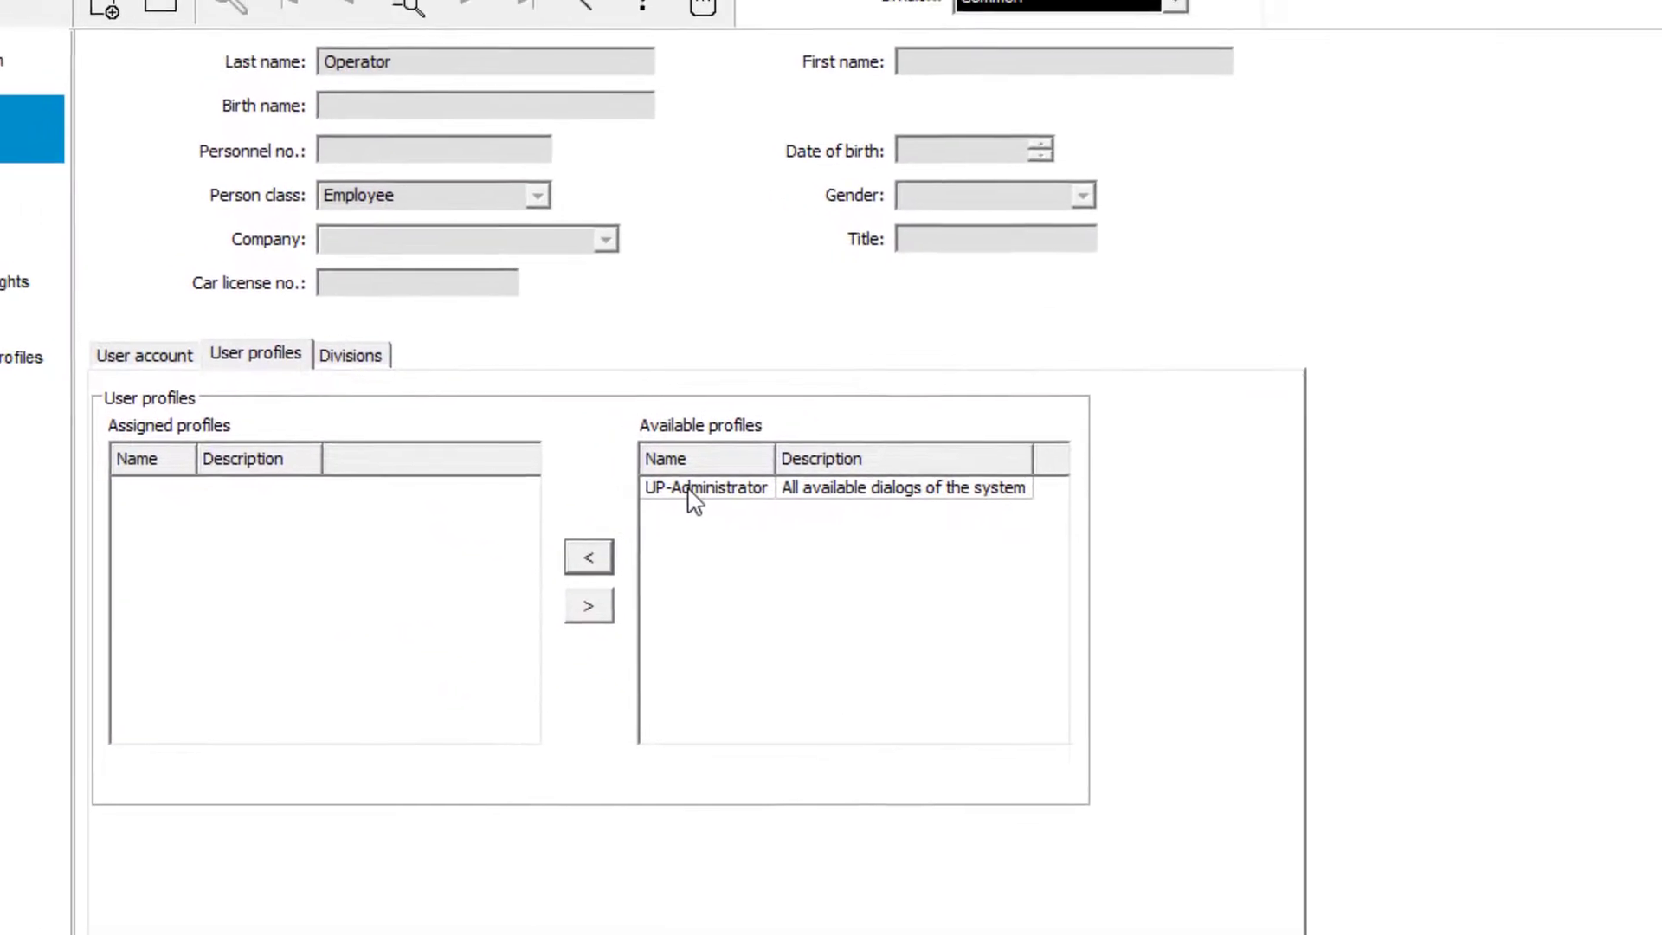
pyautogui.click(769, 538)
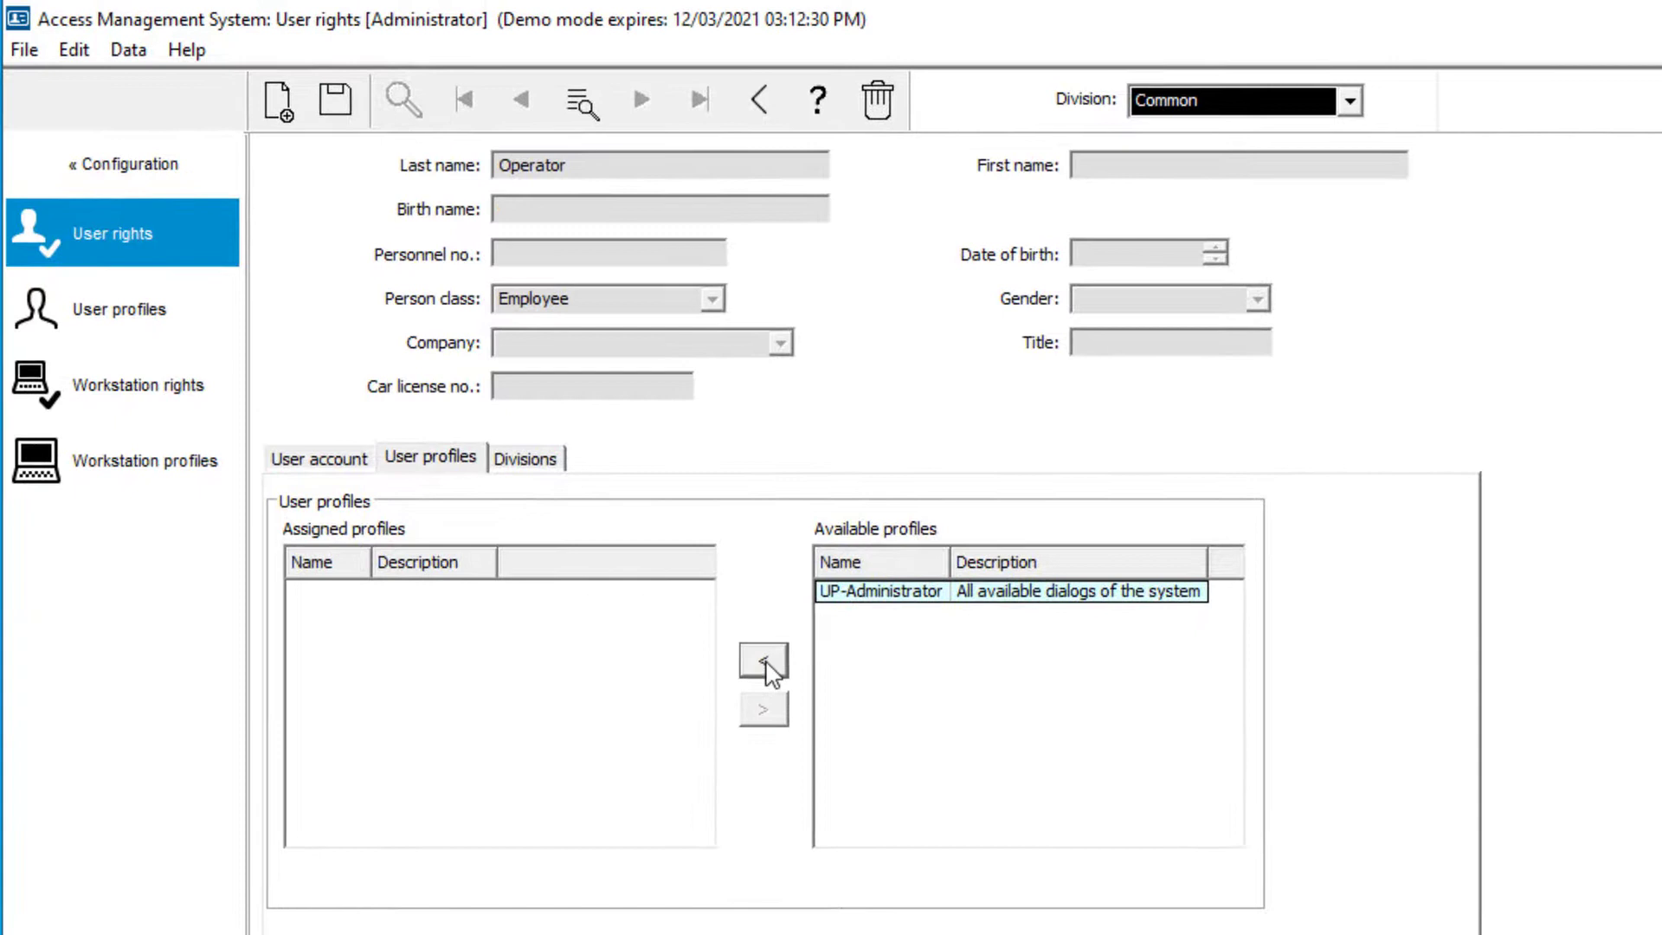
pyautogui.click(766, 662)
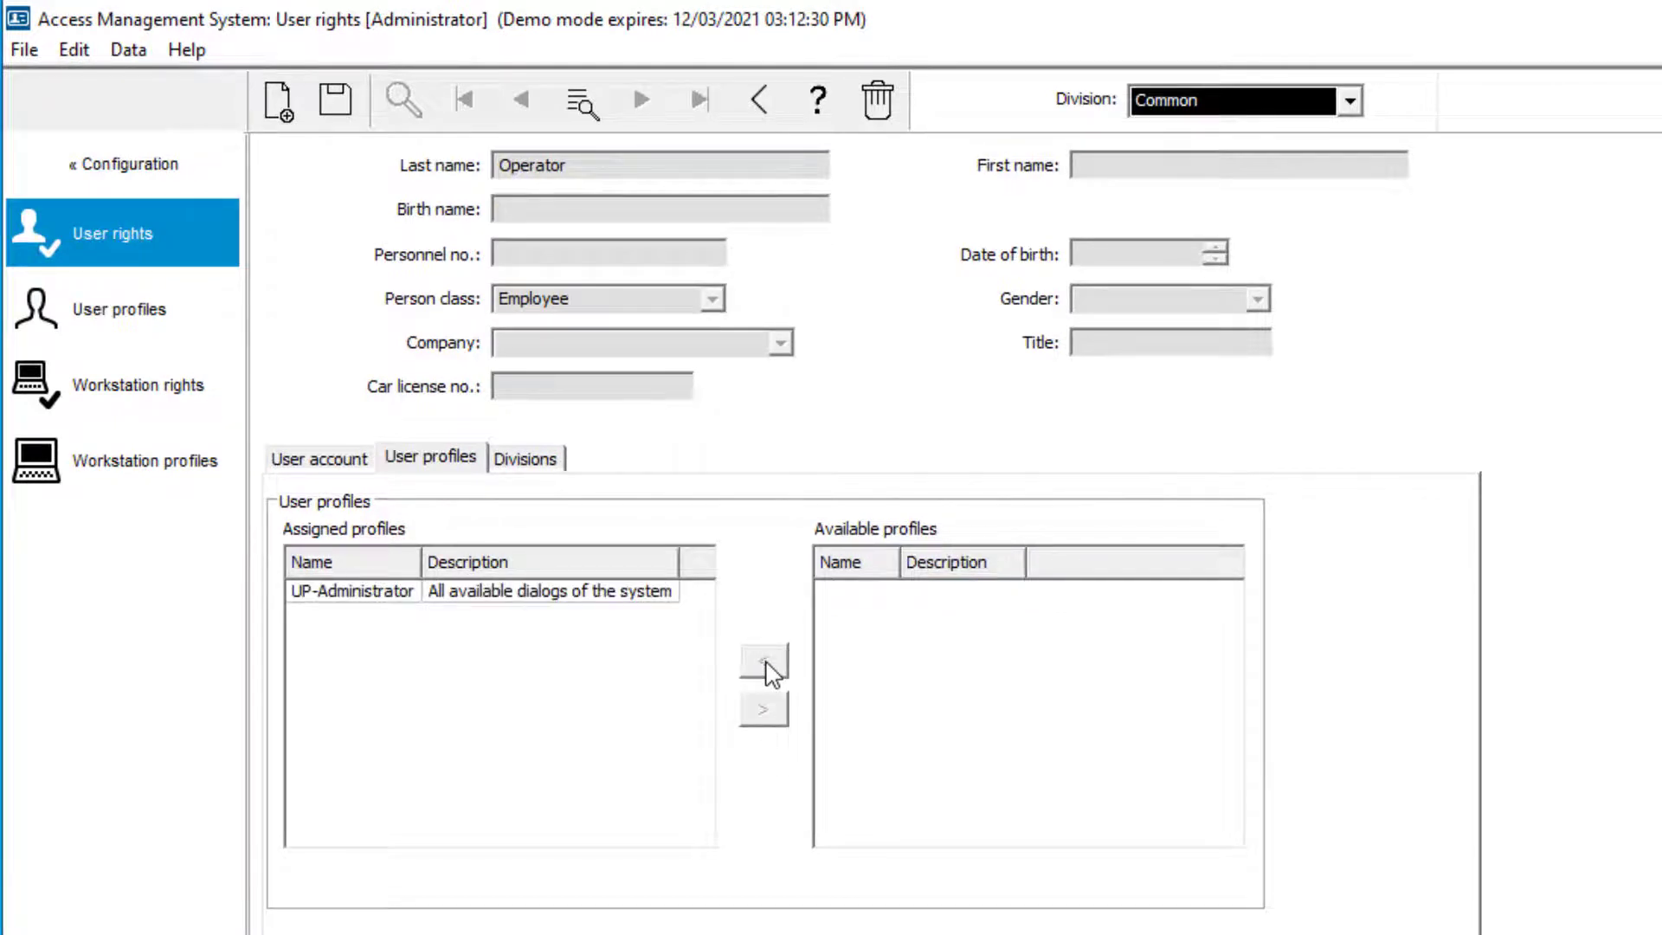
pyautogui.click(587, 597)
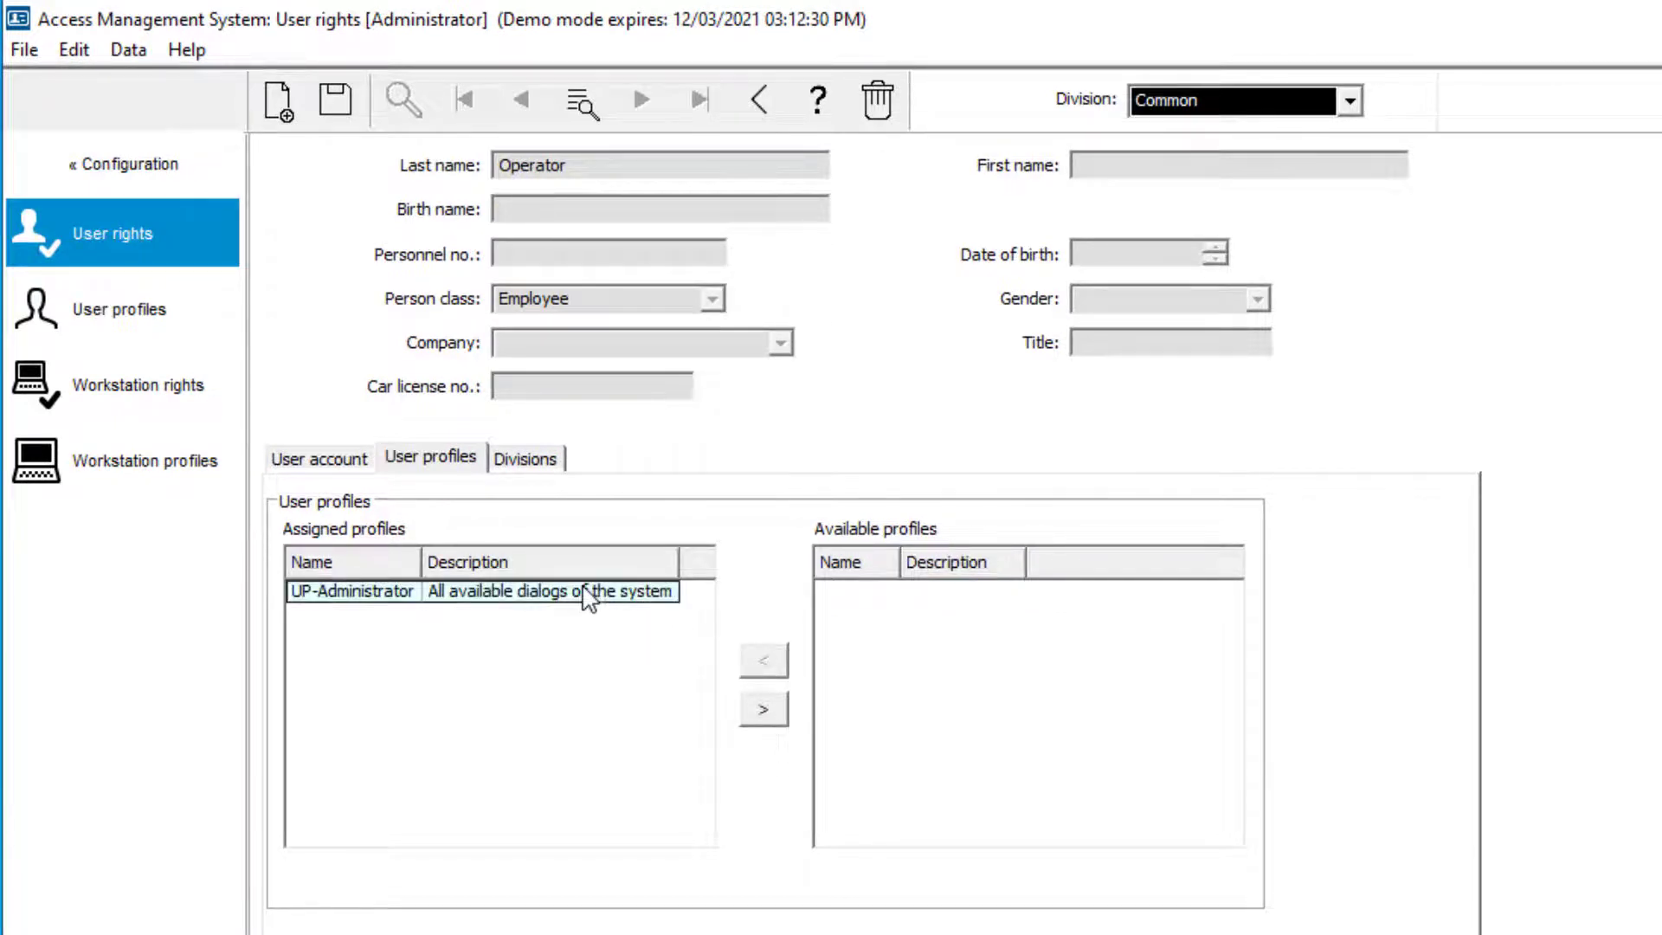
pyautogui.click(91, 313)
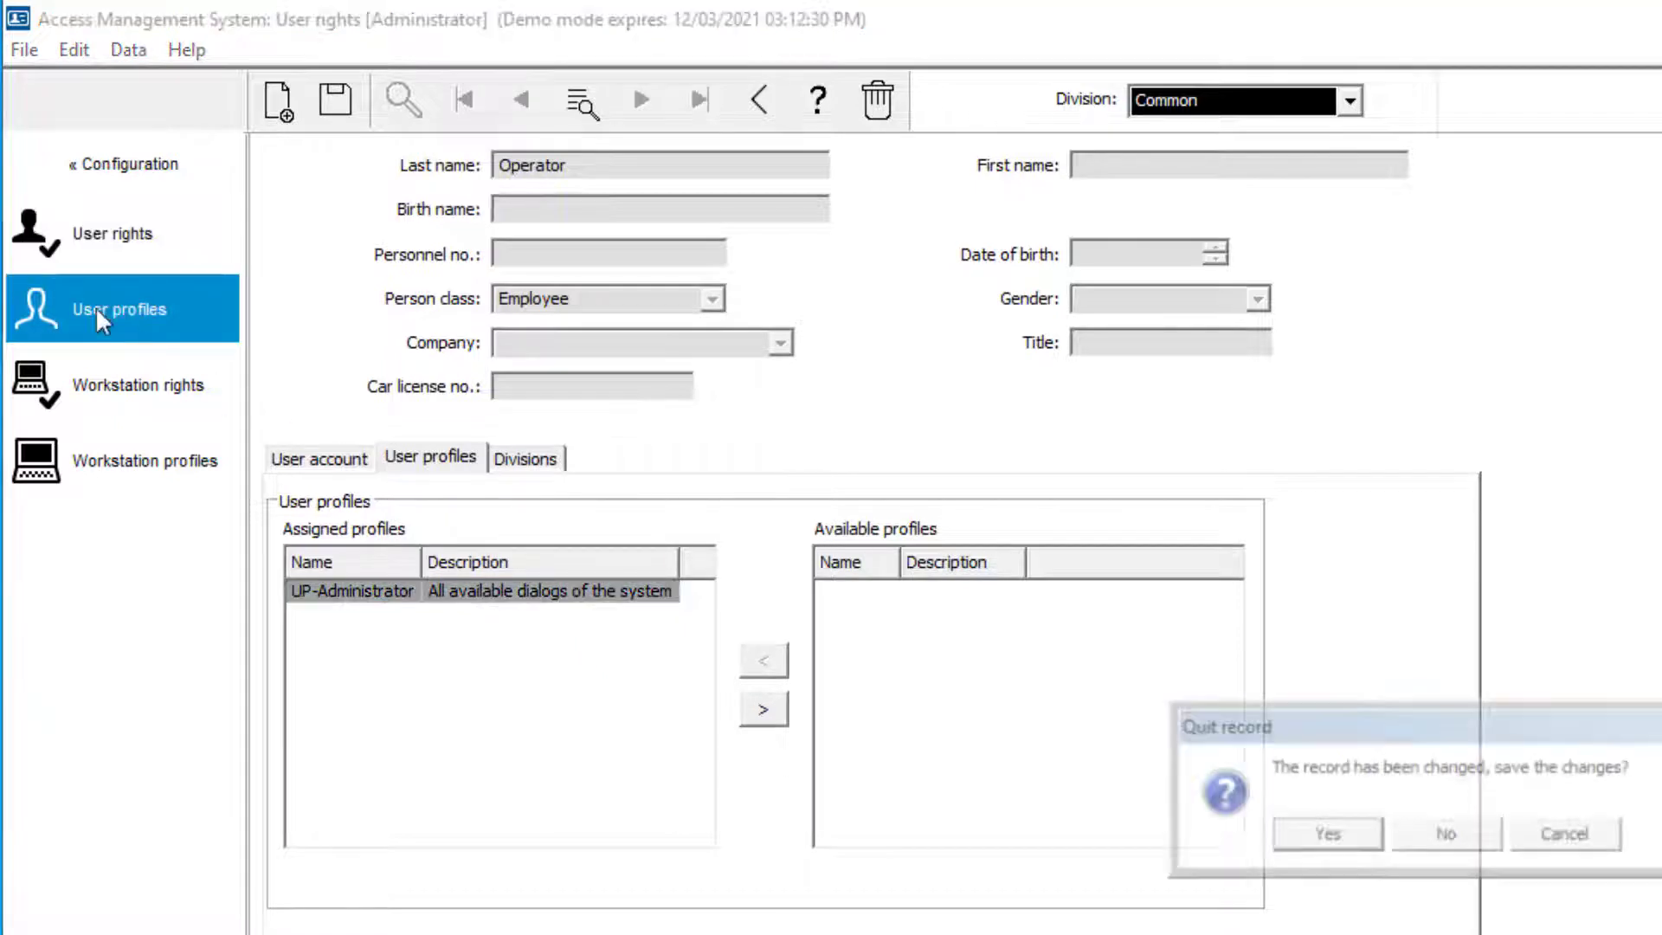
pyautogui.click(1294, 839)
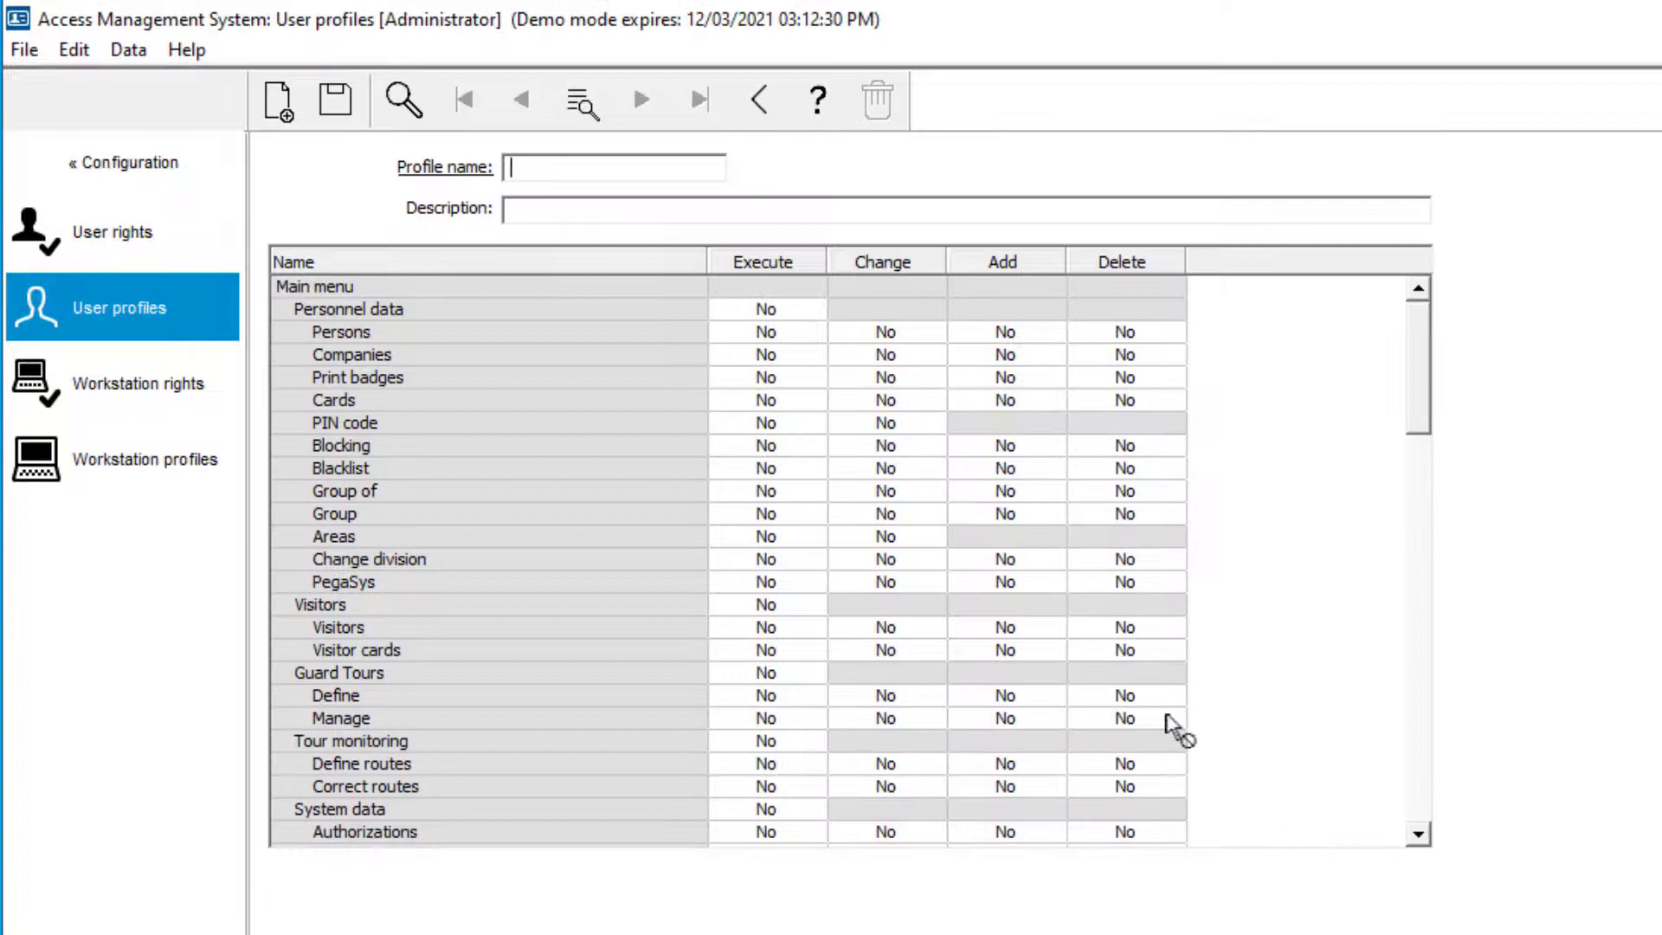
# Search profile name '*' to load all user profiles, including UP-Administrator's permissions
pyautogui.click(627, 174)
pyautogui.write('*')
pyautogui.press('Return')
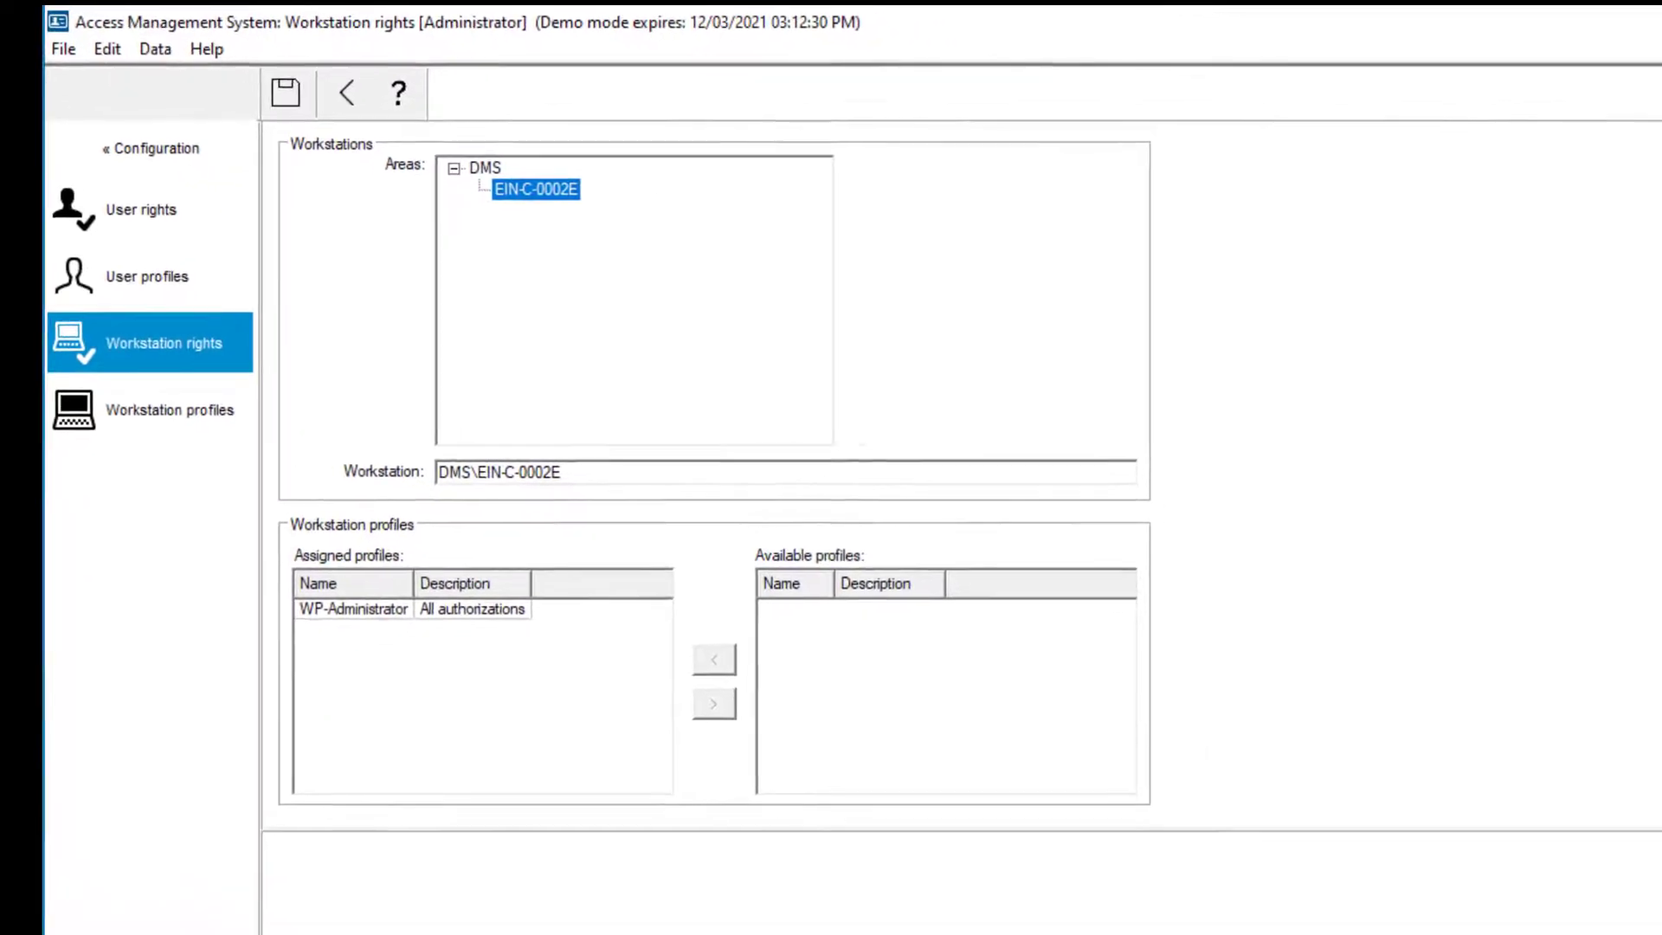
# Check the PC name EIN-C-0002E, select its WP-Administrator profile, then open Workstation profiles
pyautogui.press('super+Pause')
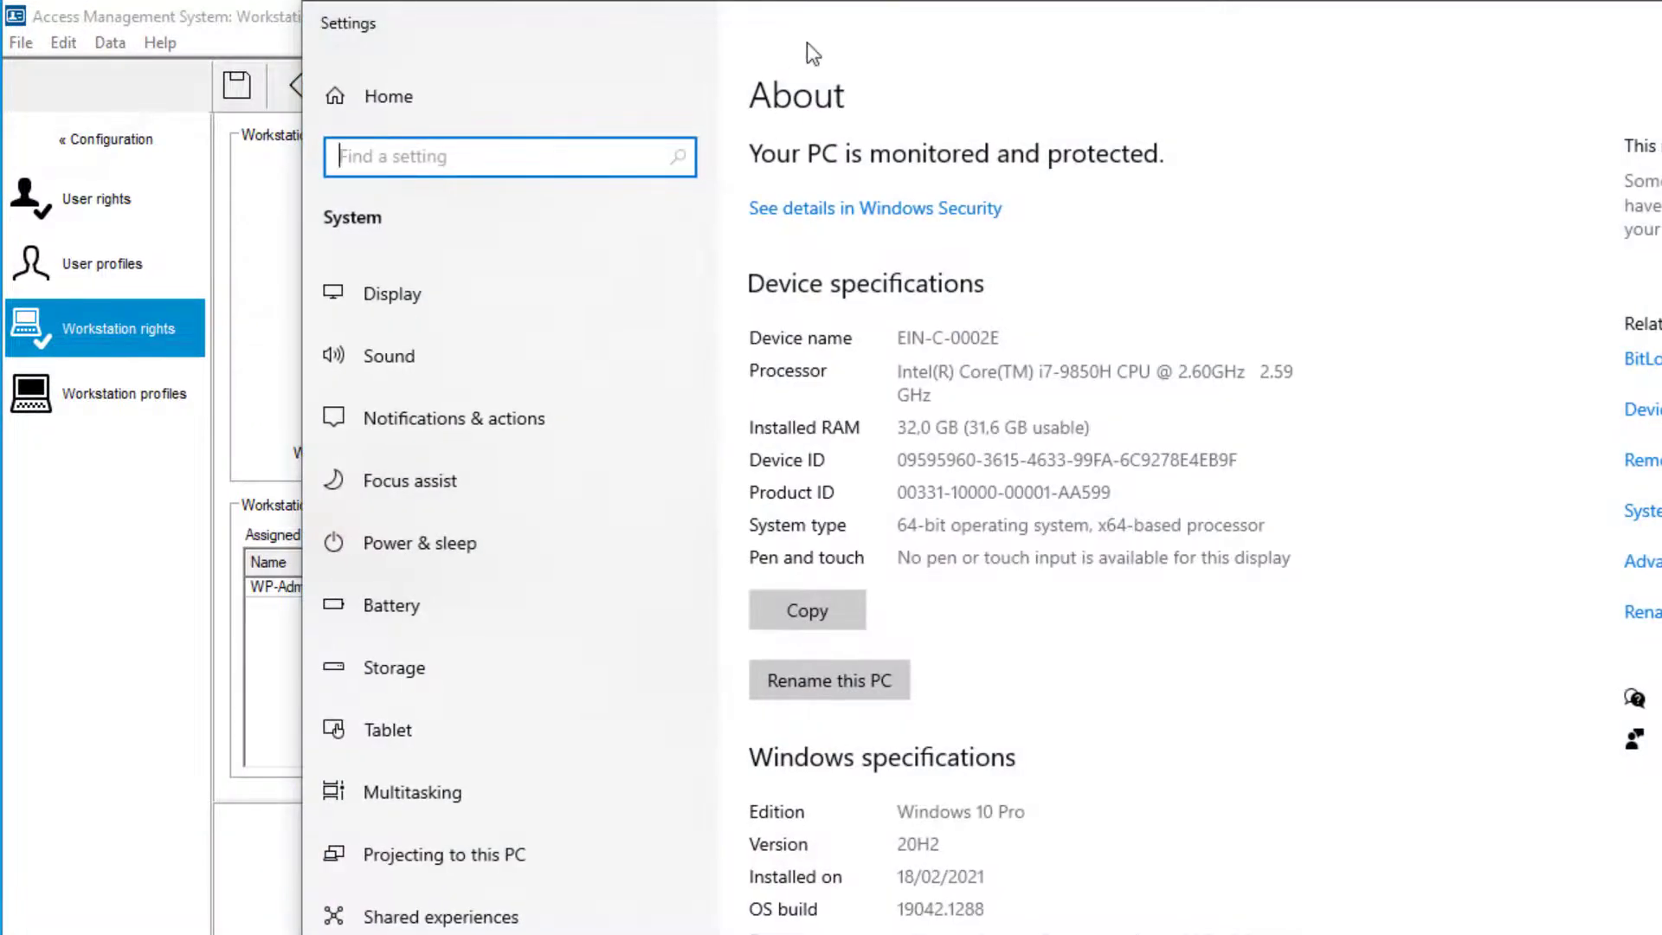
pyautogui.moveTo(807, 43); pyautogui.dragTo(1207, 138)
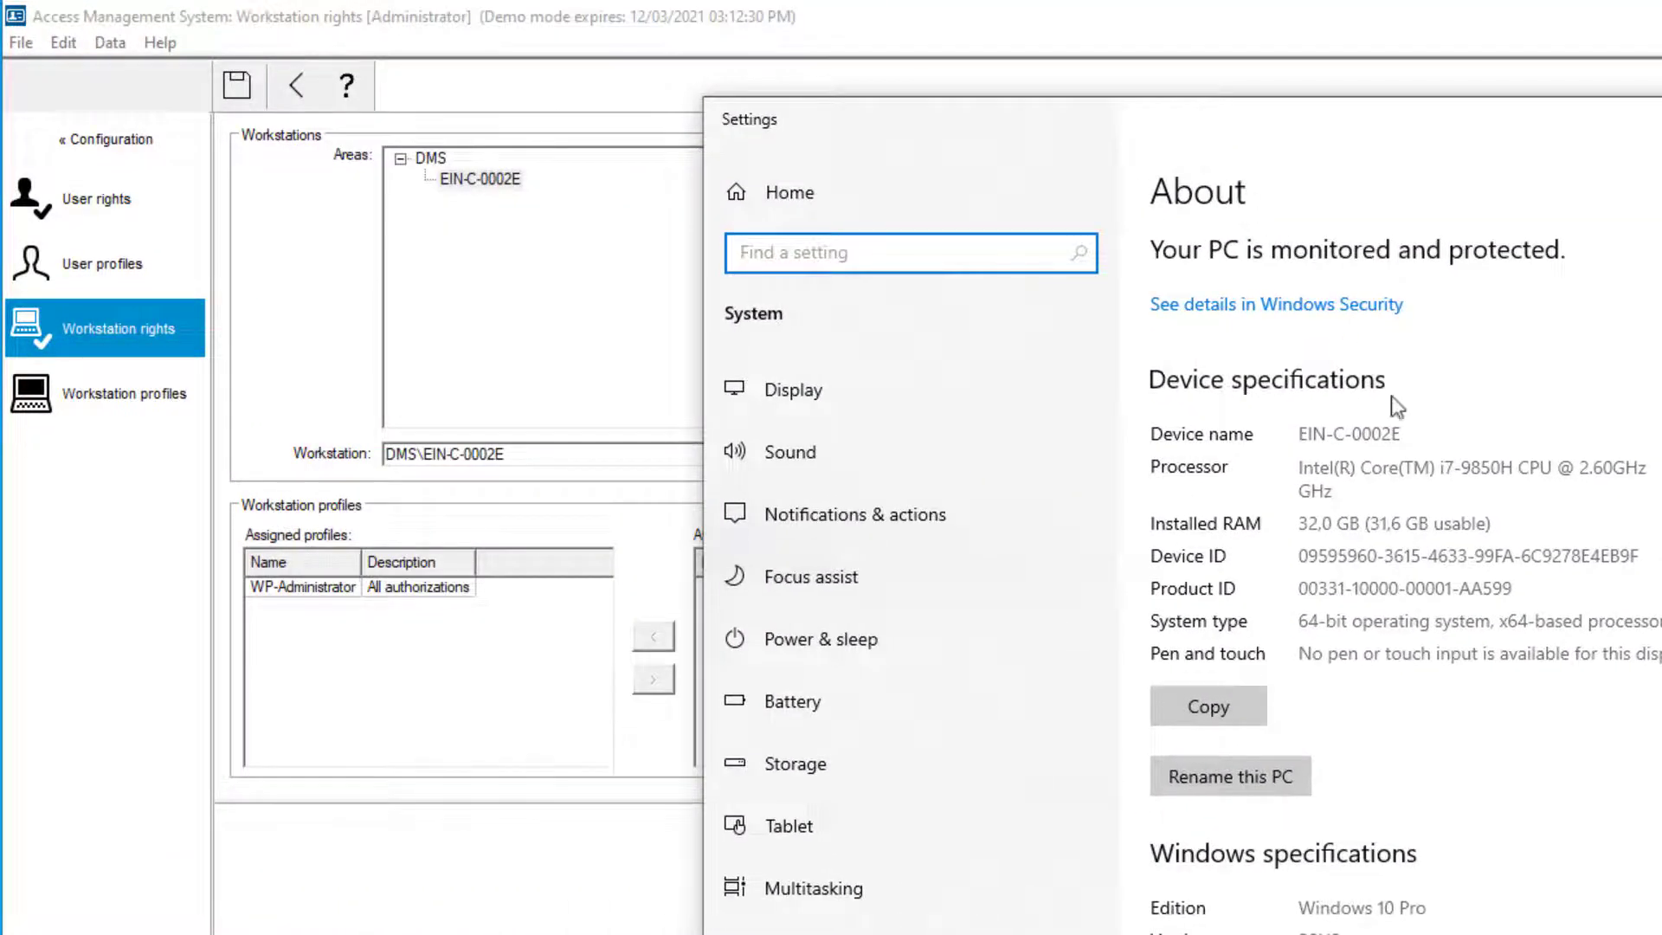
pyautogui.moveTo(1414, 434); pyautogui.dragTo(1280, 430)
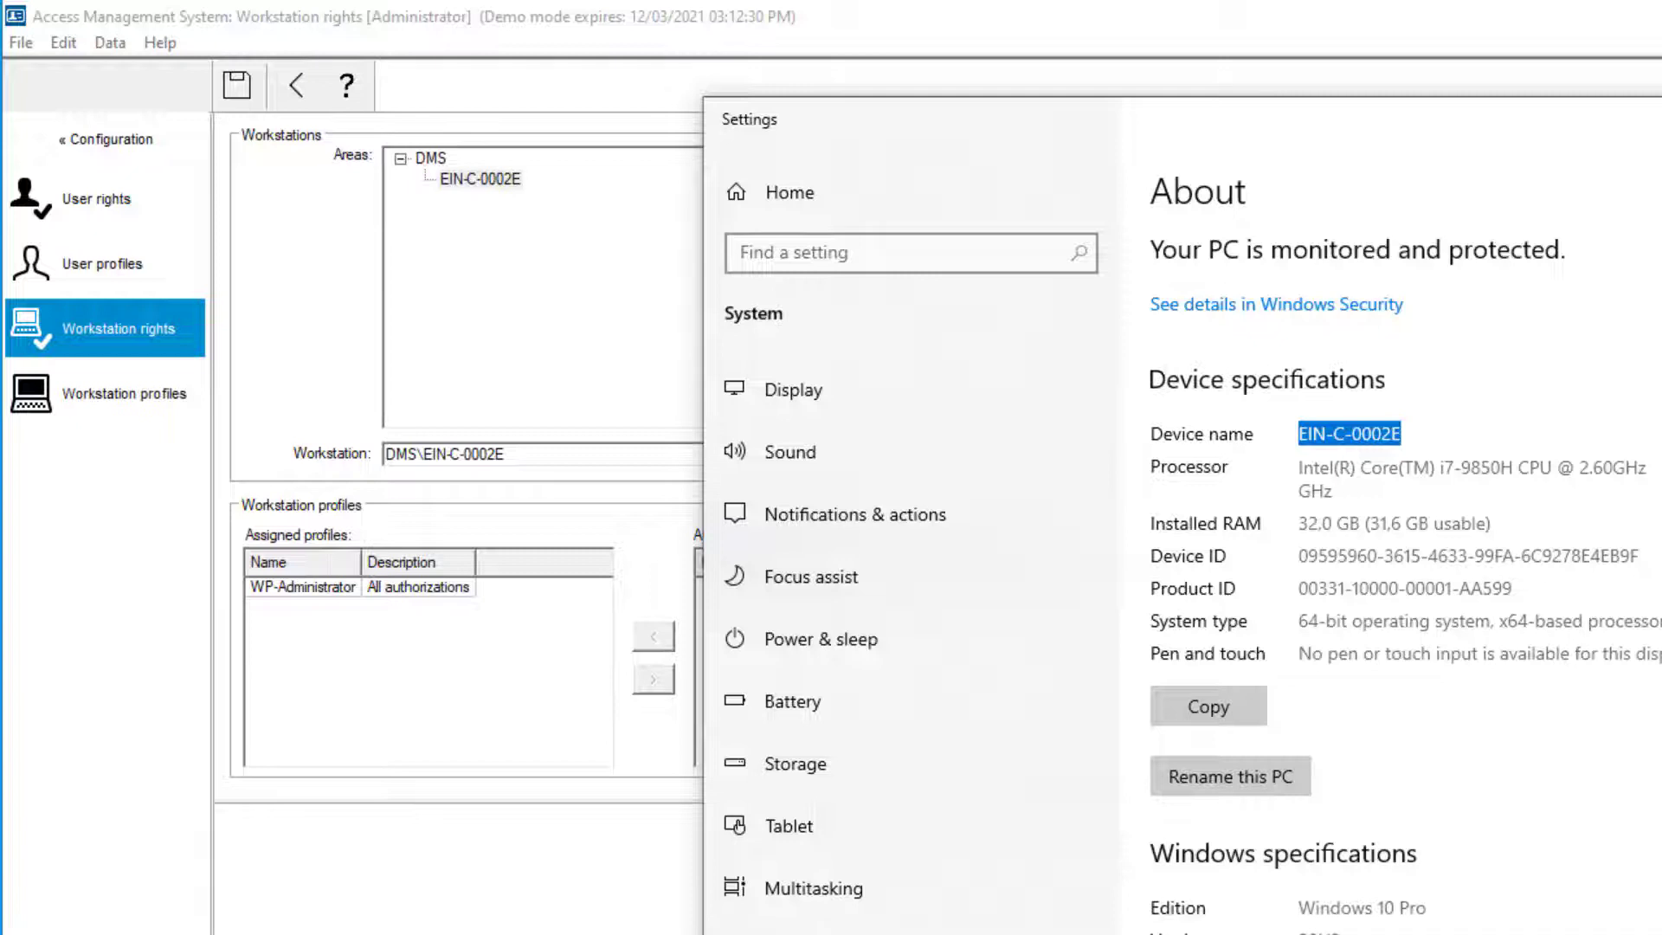
pyautogui.hotkey('alt', 'F4')
pyautogui.click(378, 595)
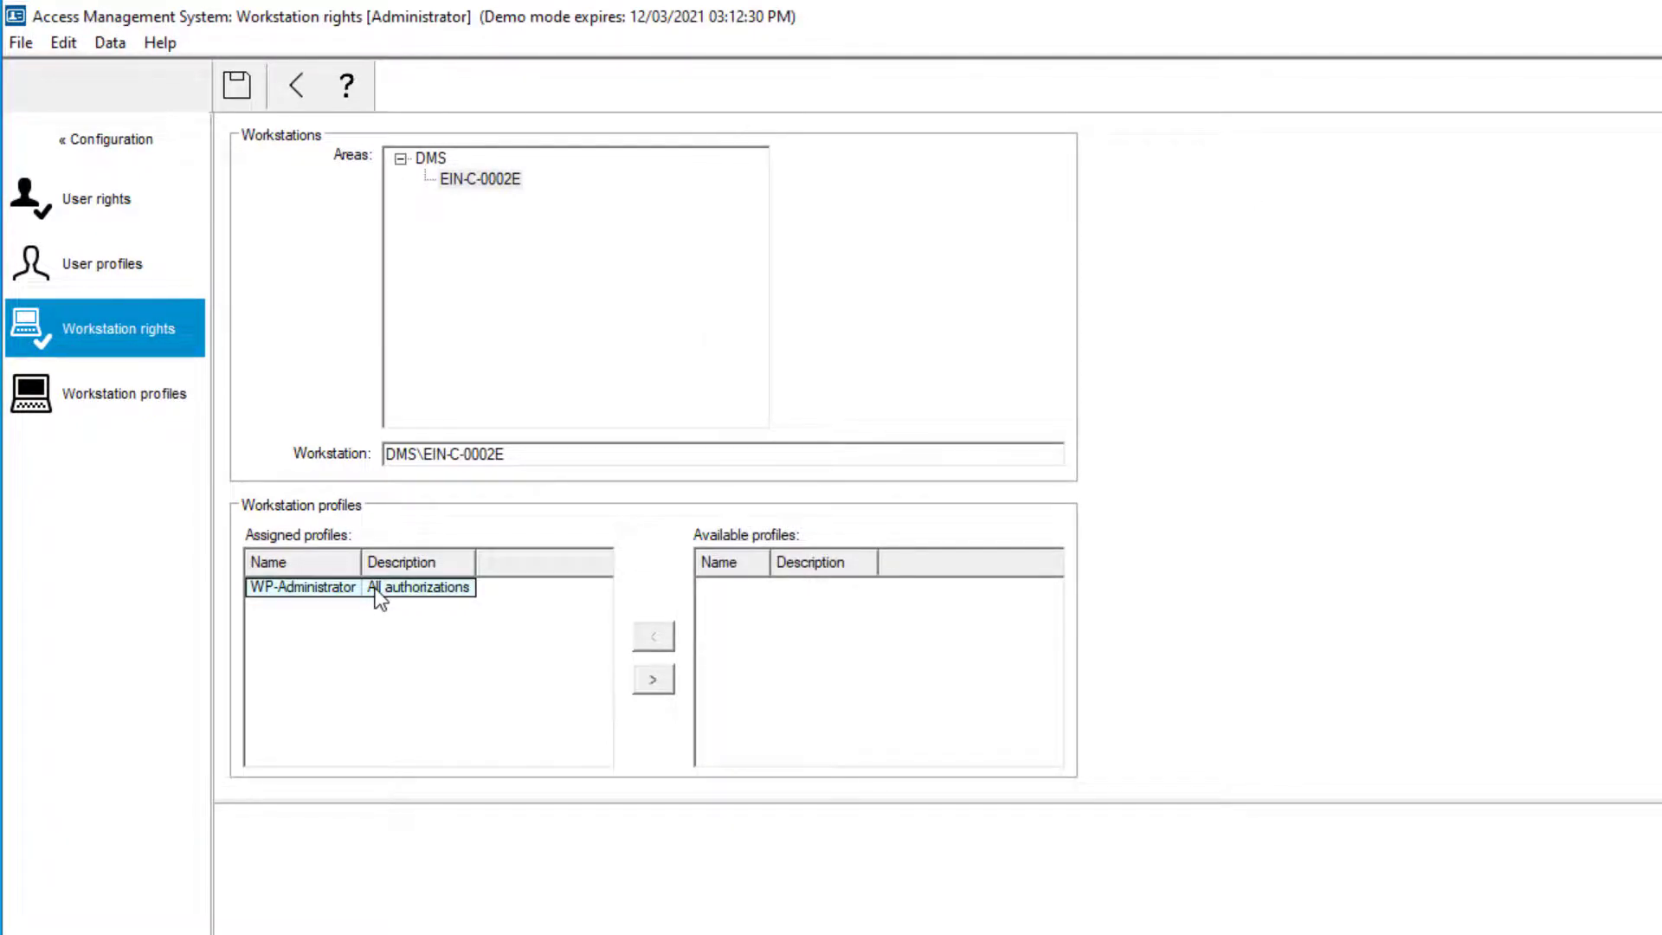
pyautogui.click(156, 402)
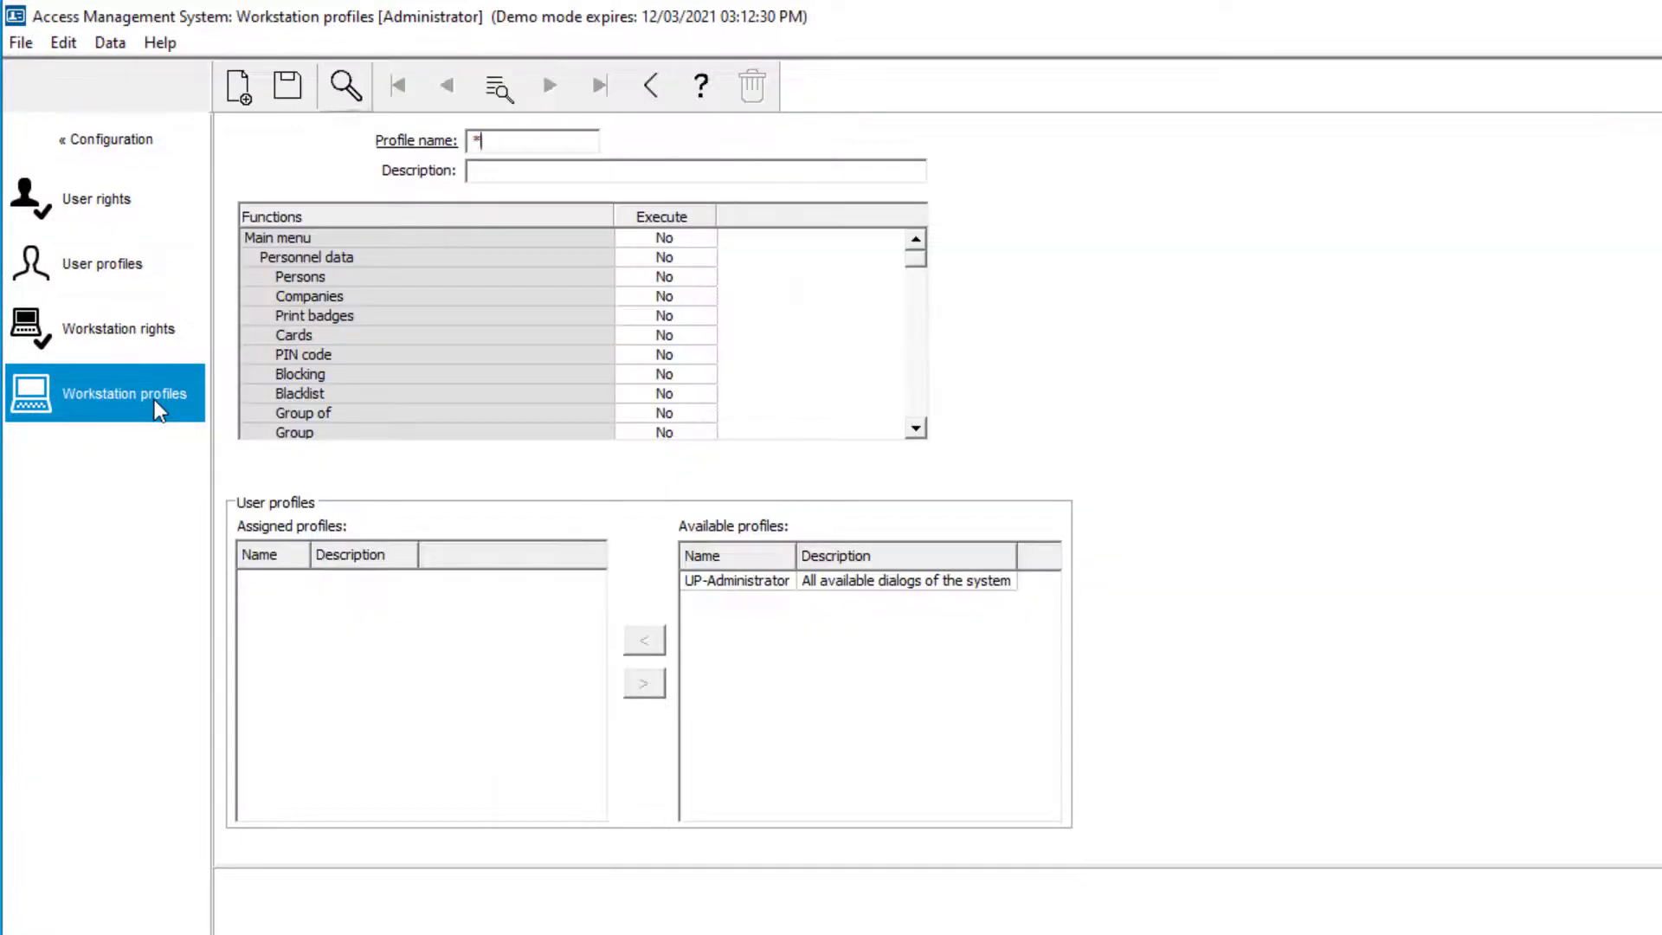
# Load the WP-Administrator workstation profile, showing all functions set to Yes
pyautogui.click(346, 86)
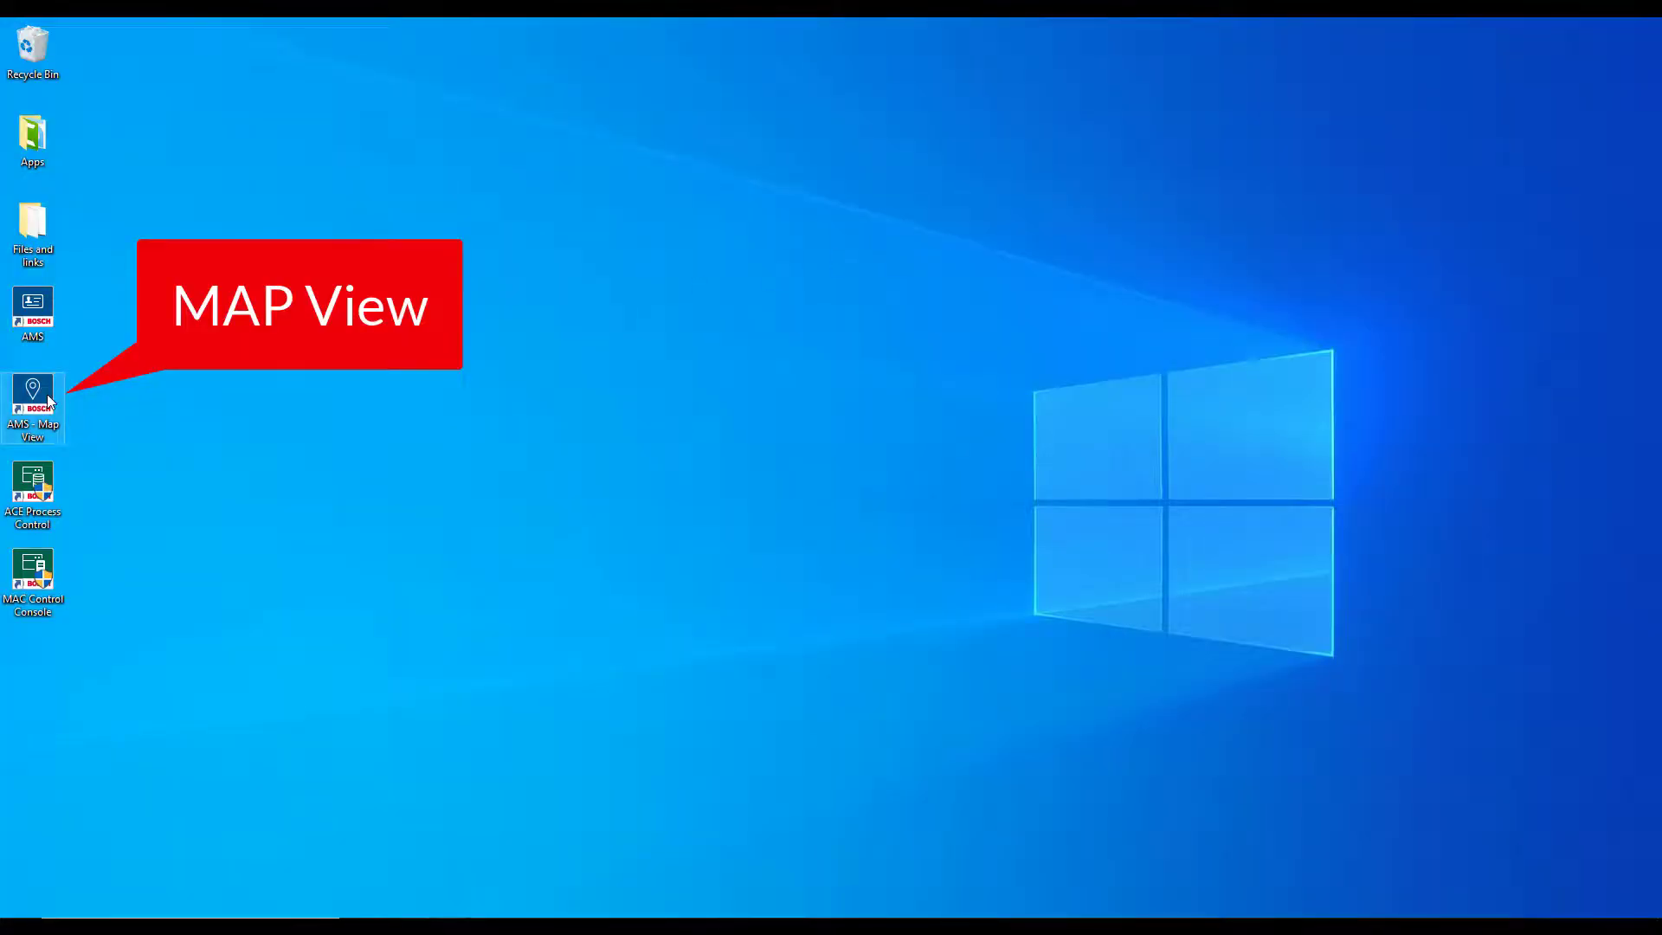
# Launch AMS Map View and log on with the Operator account and its password
pyautogui.rightClick(47, 400)
pyautogui.click(86, 407)
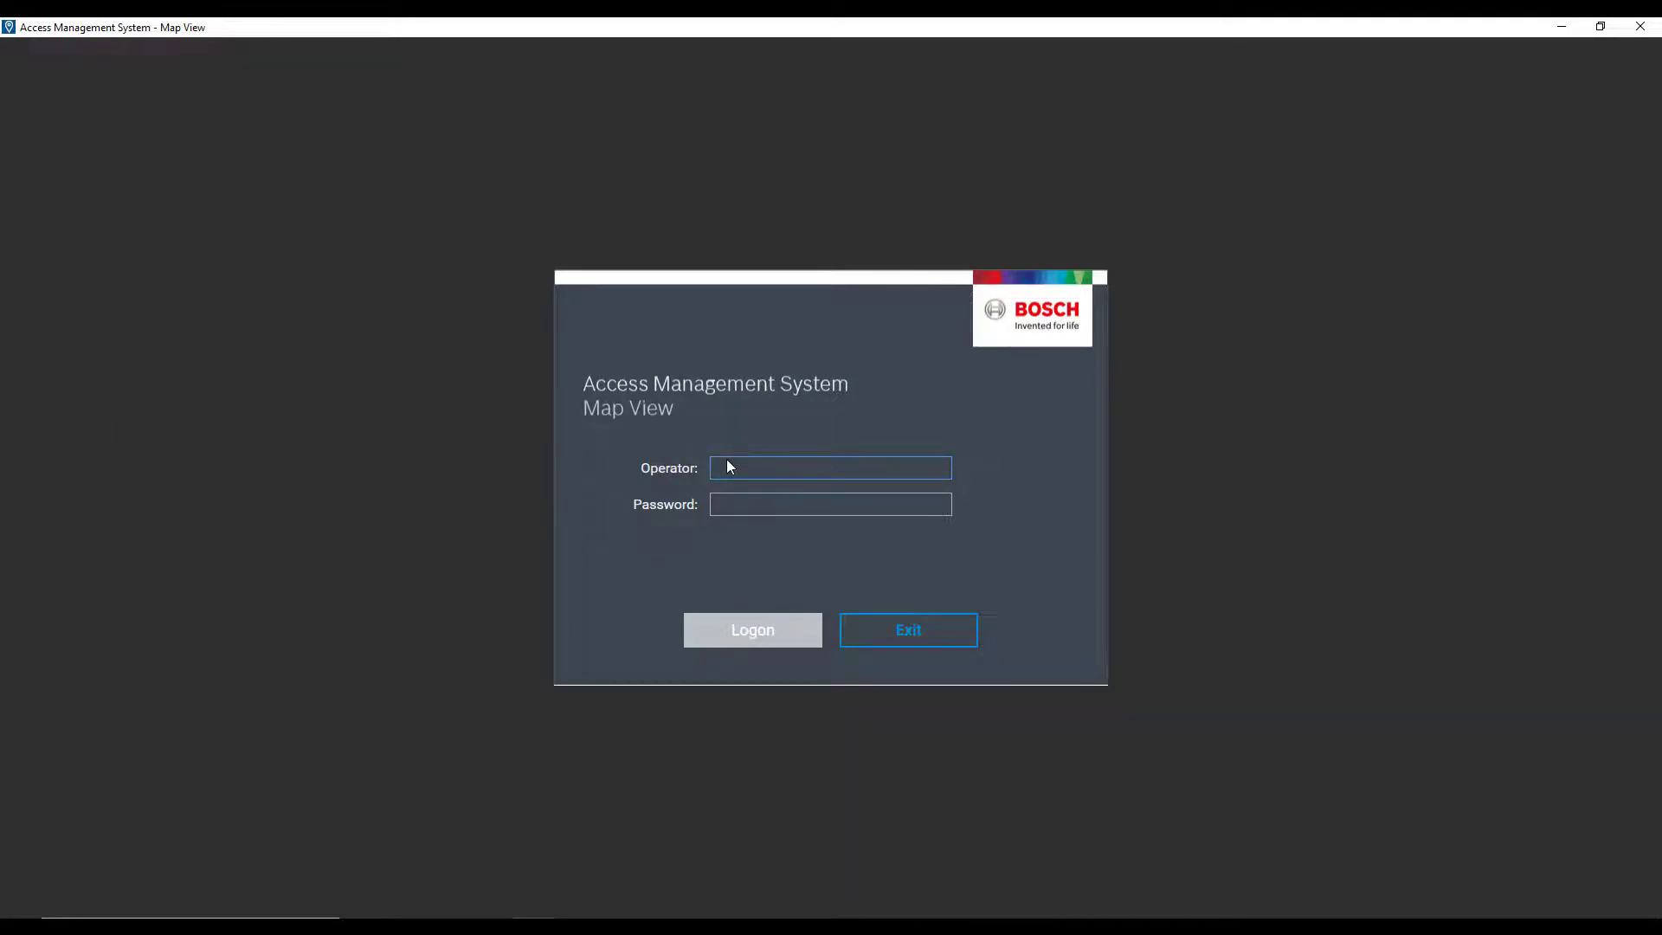
pyautogui.write('Oper')
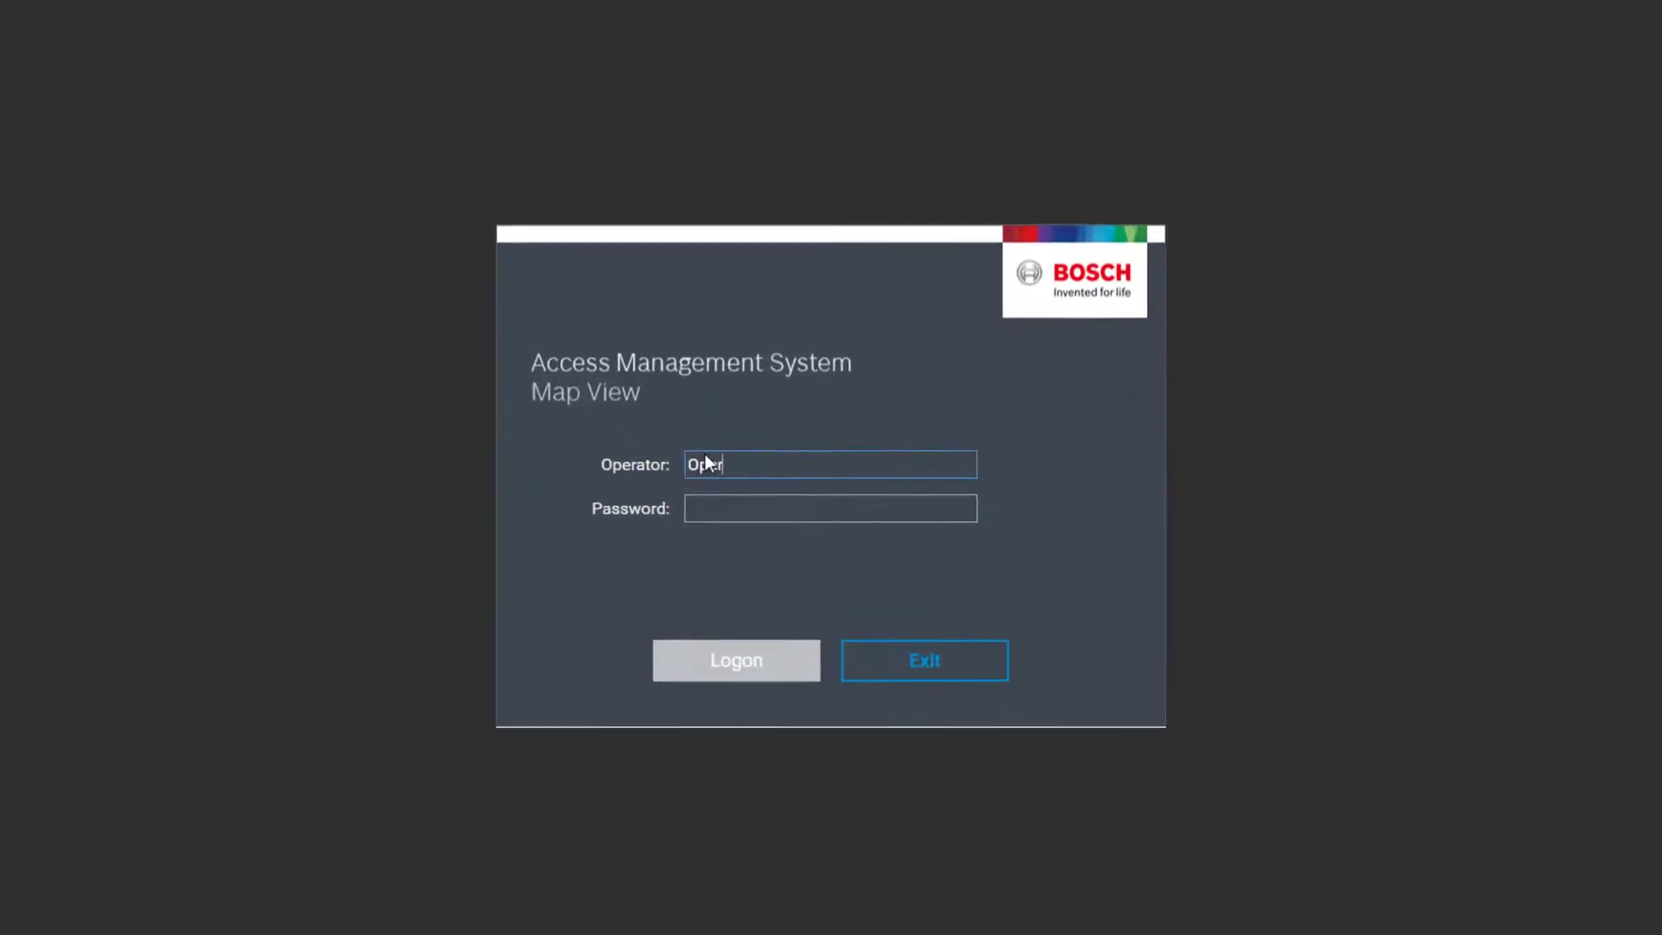
pyautogui.write('ator')
pyautogui.press('Tab')
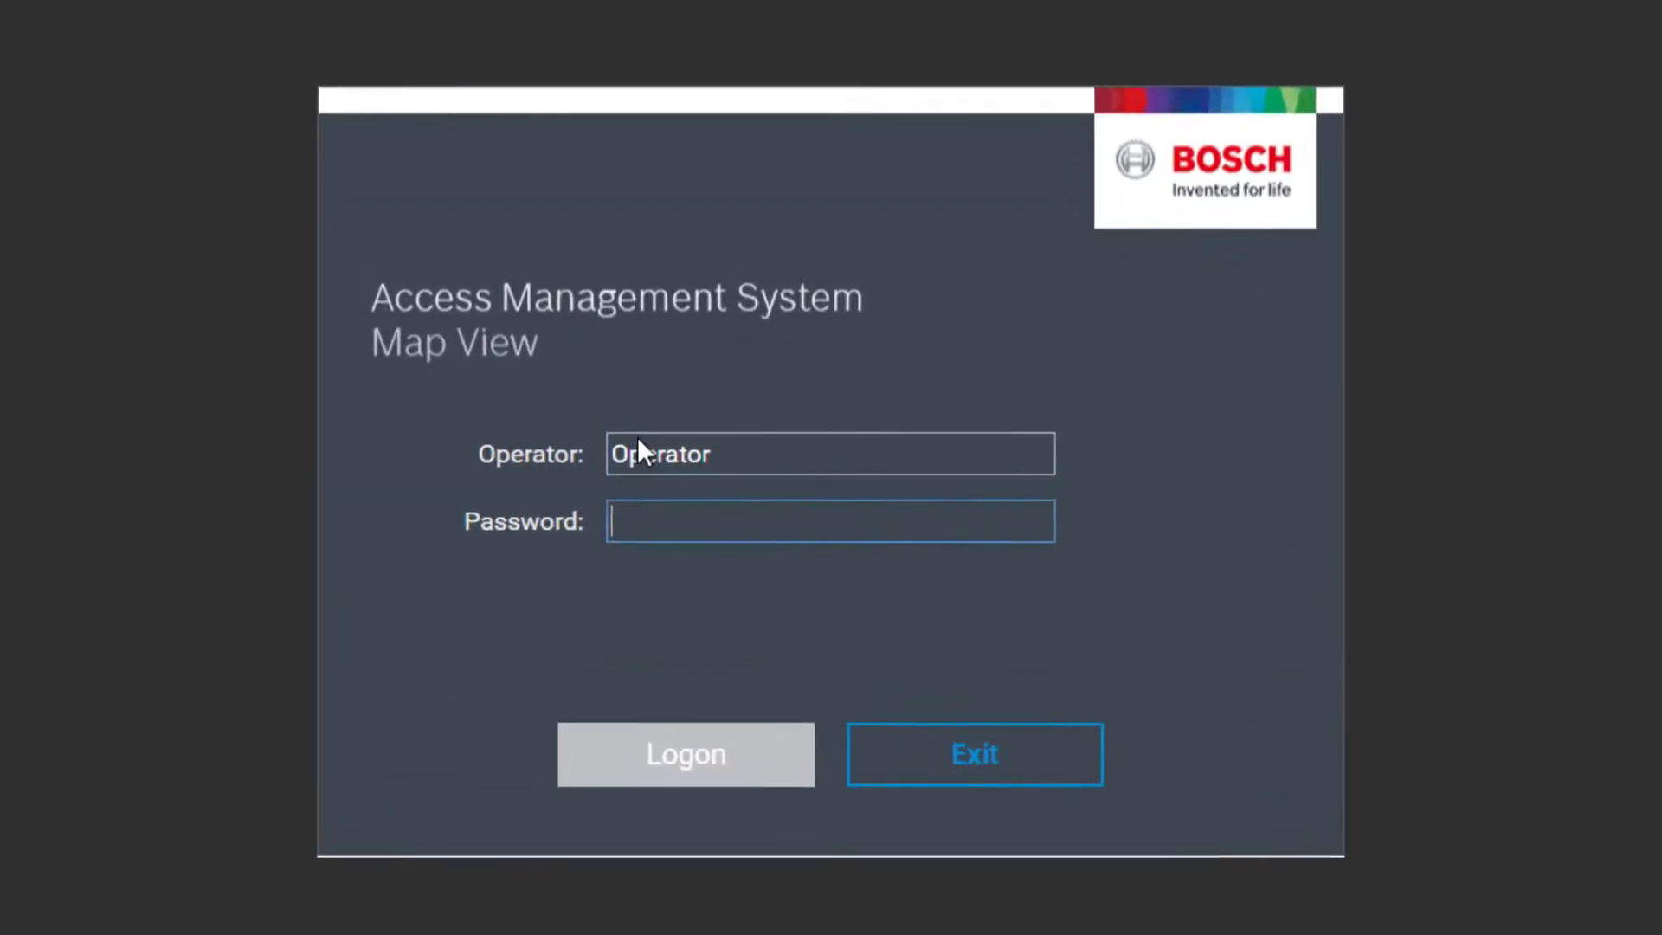
pyautogui.write('****')
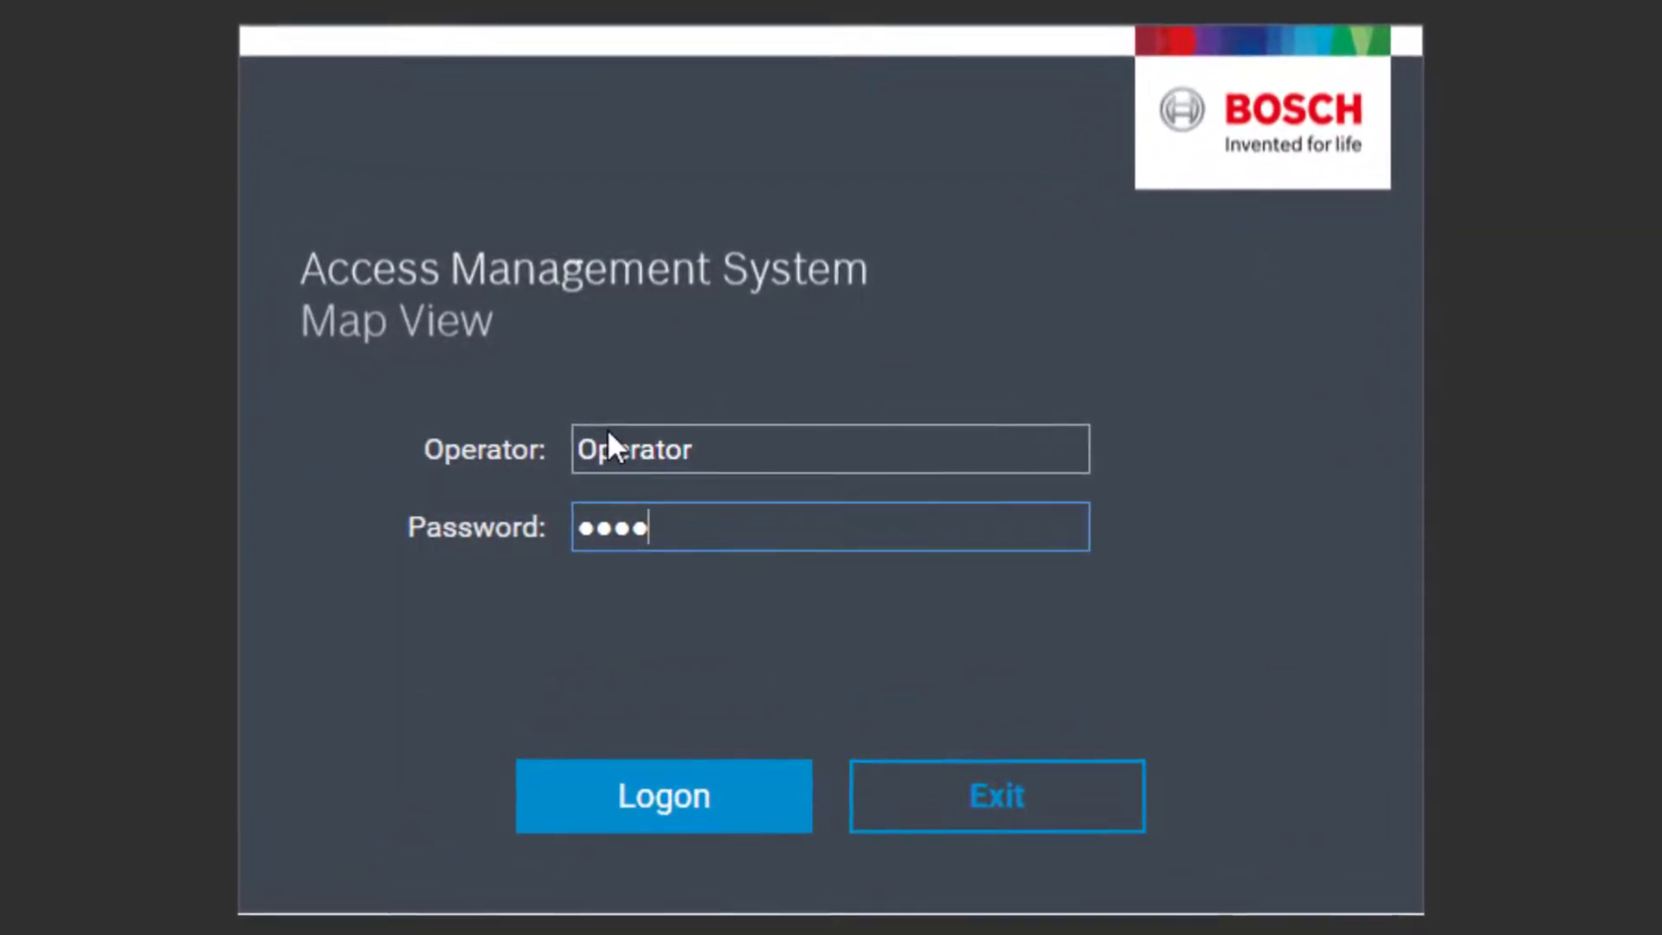
pyautogui.write('*****')
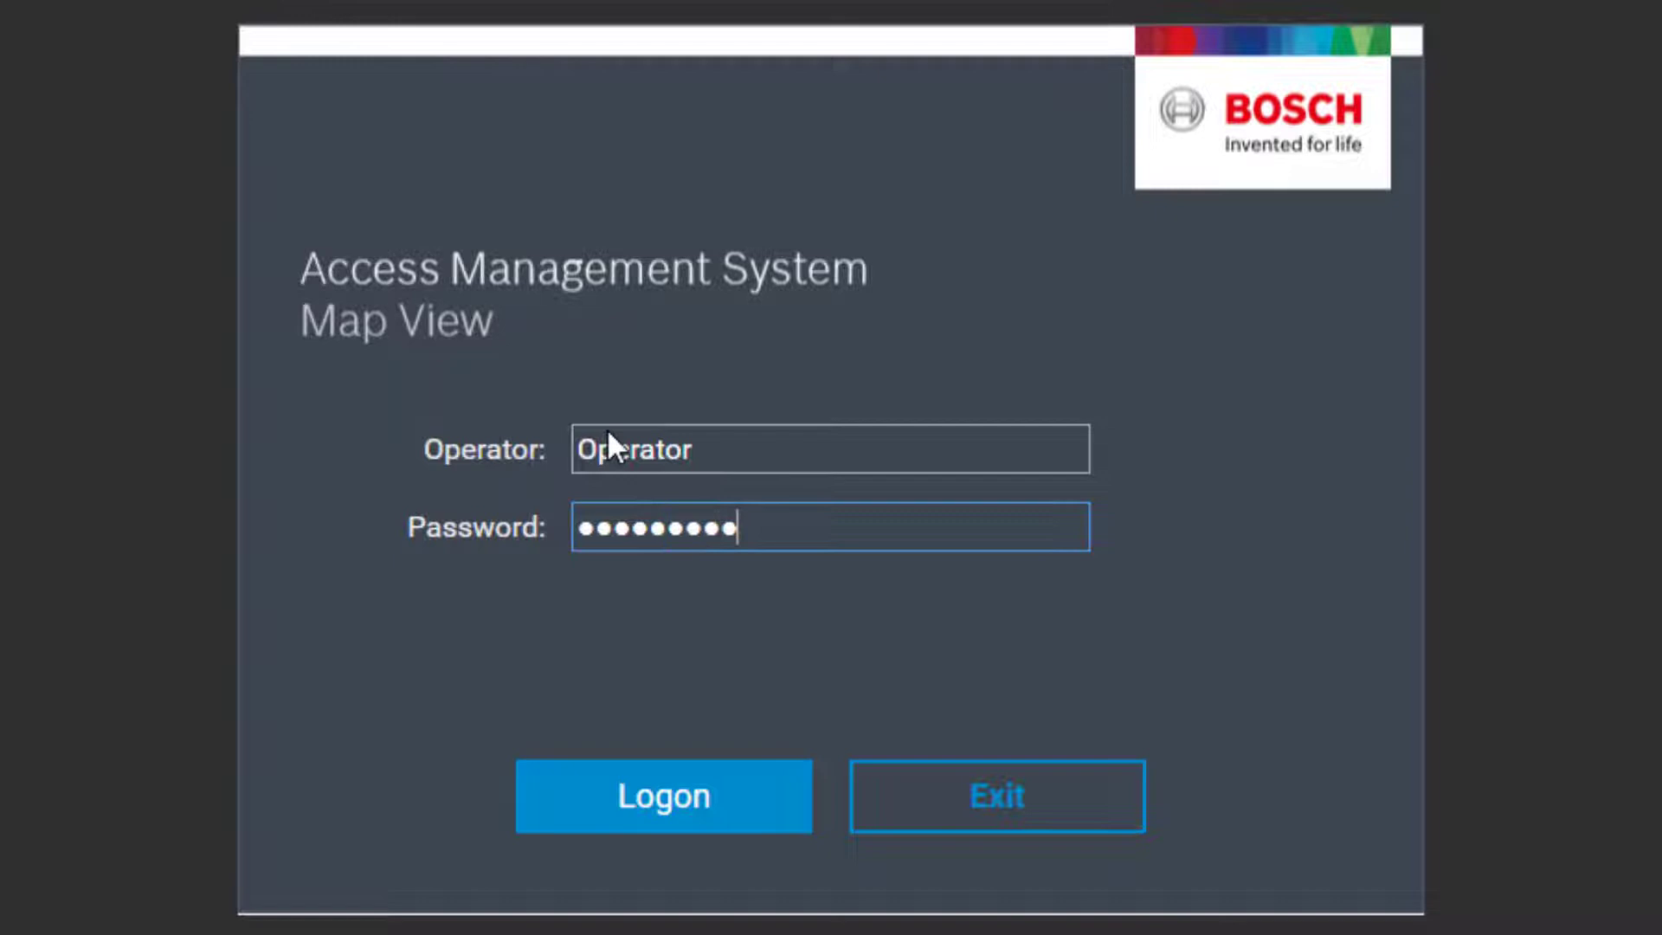
pyautogui.click(613, 806)
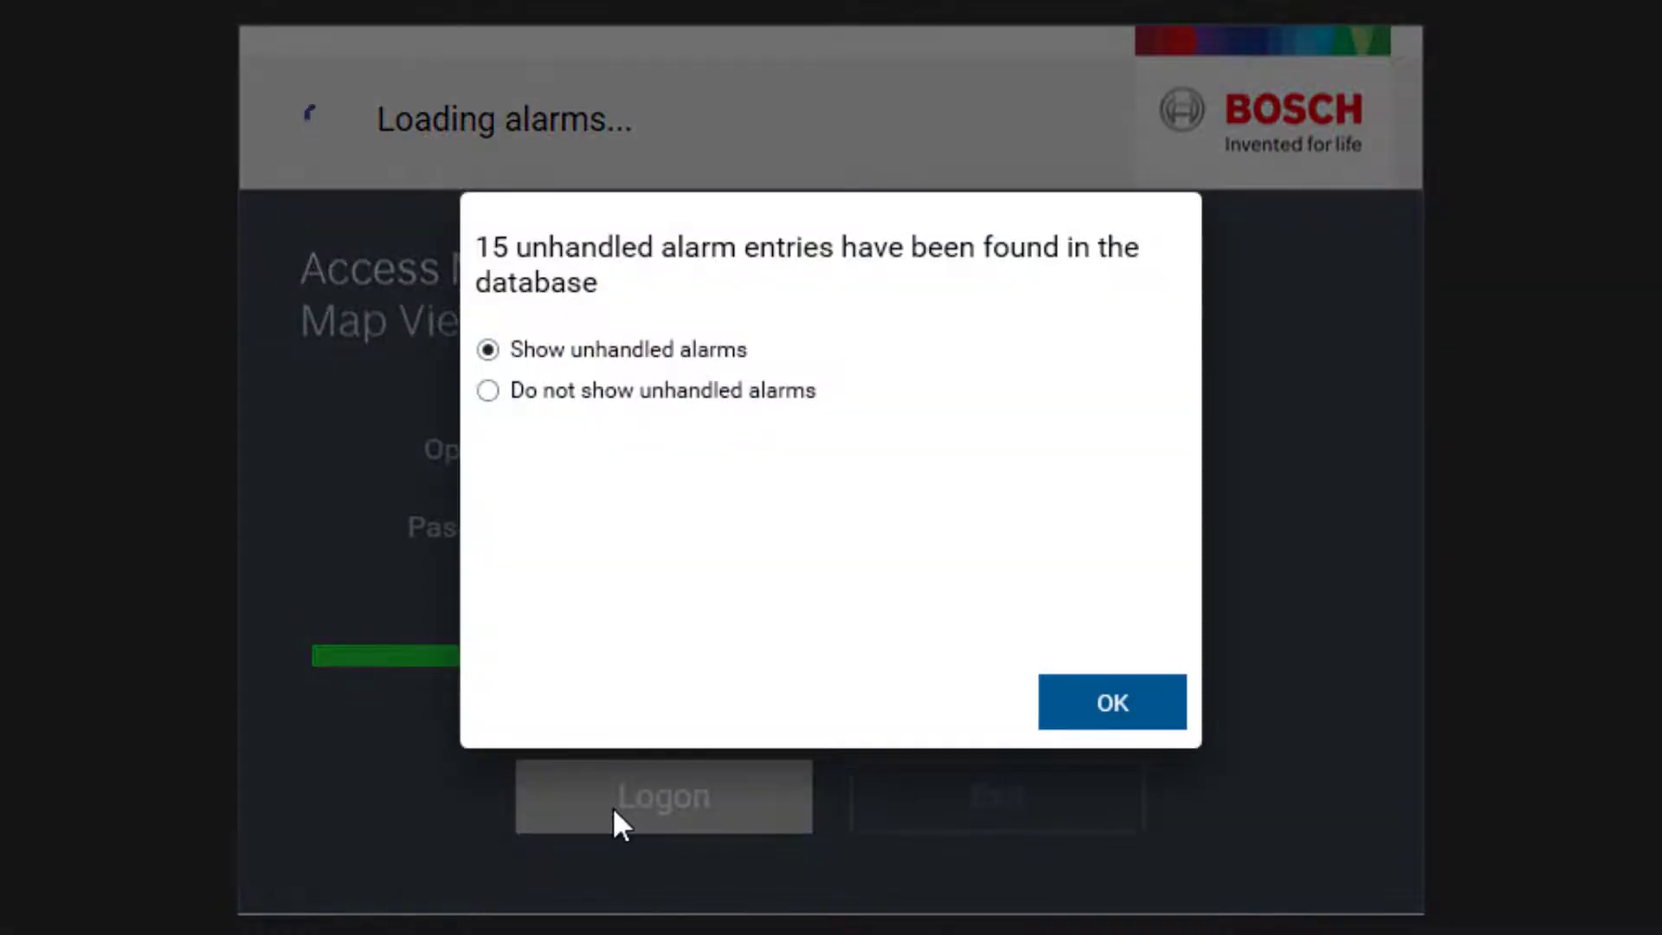
# Hide the 15 unhandled alarms, have them all deleted, and continue
pyautogui.click(788, 400)
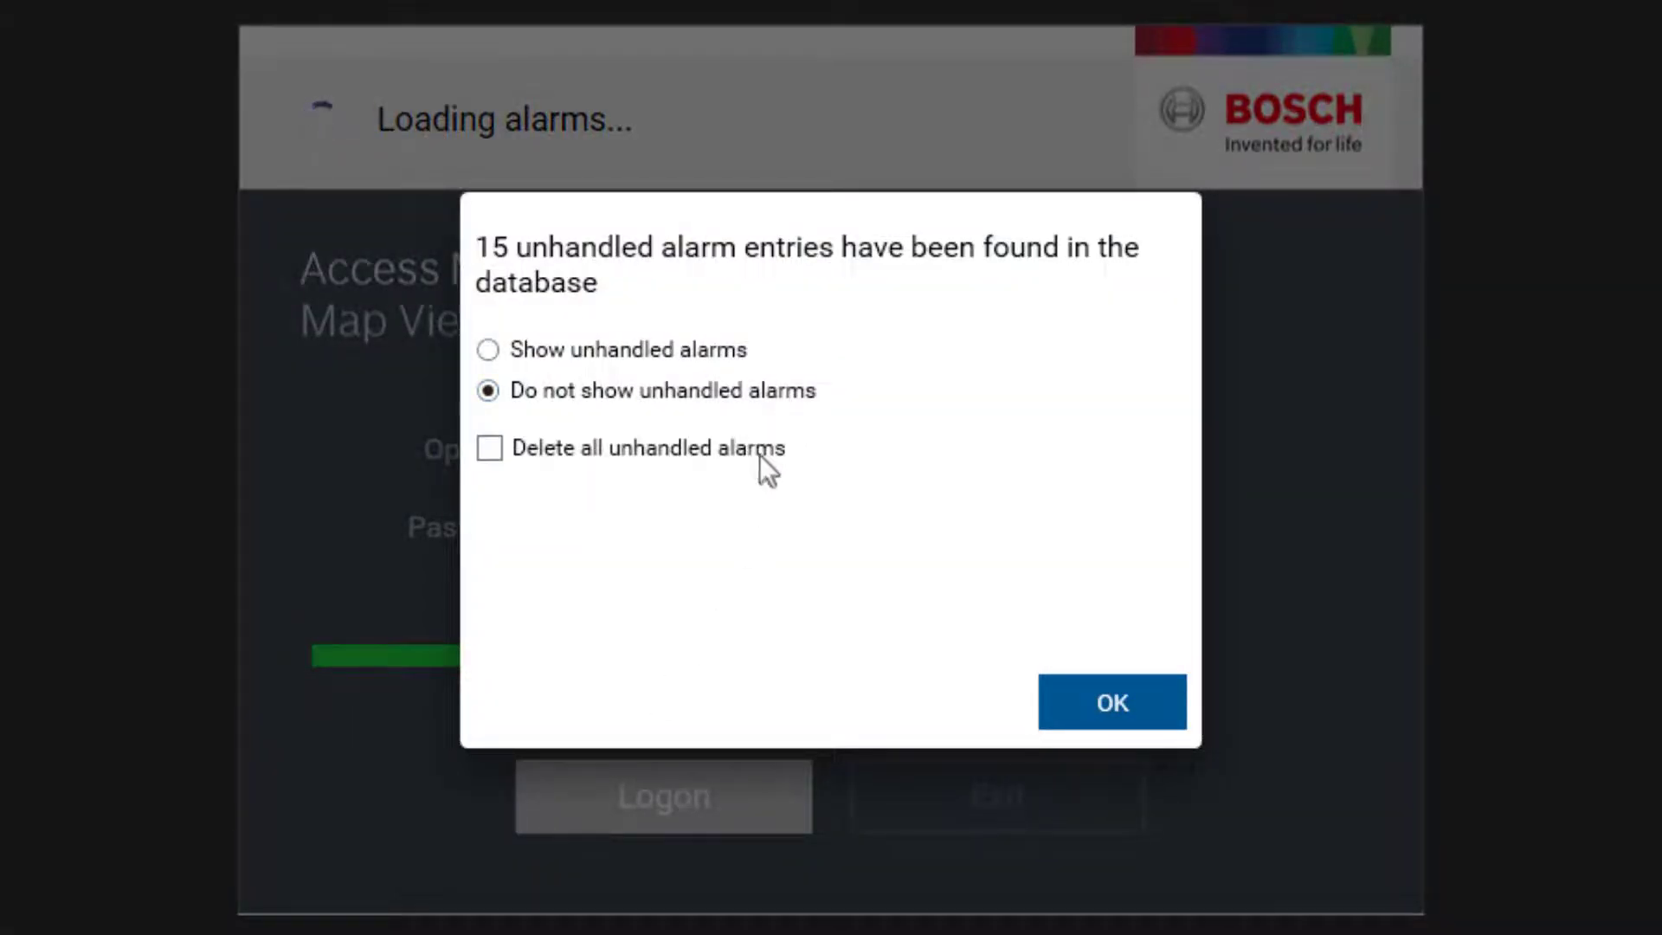
pyautogui.click(491, 452)
pyautogui.click(1125, 701)
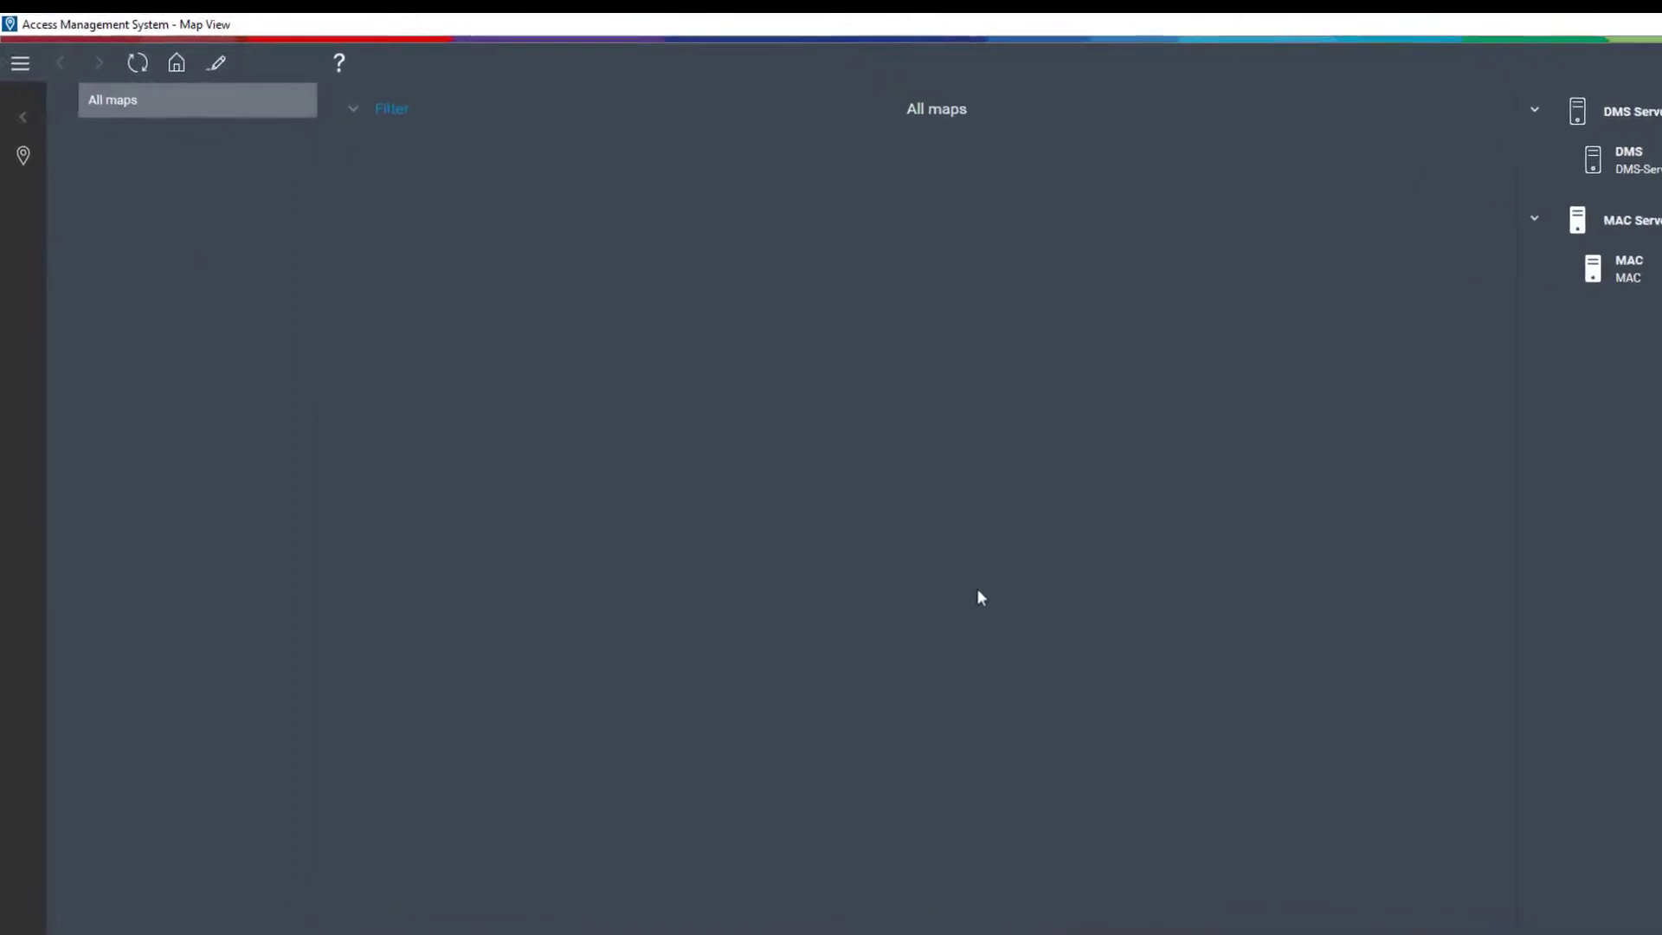
# In edit mode, create a new map from the office-floor-plan image
pyautogui.click(218, 63)
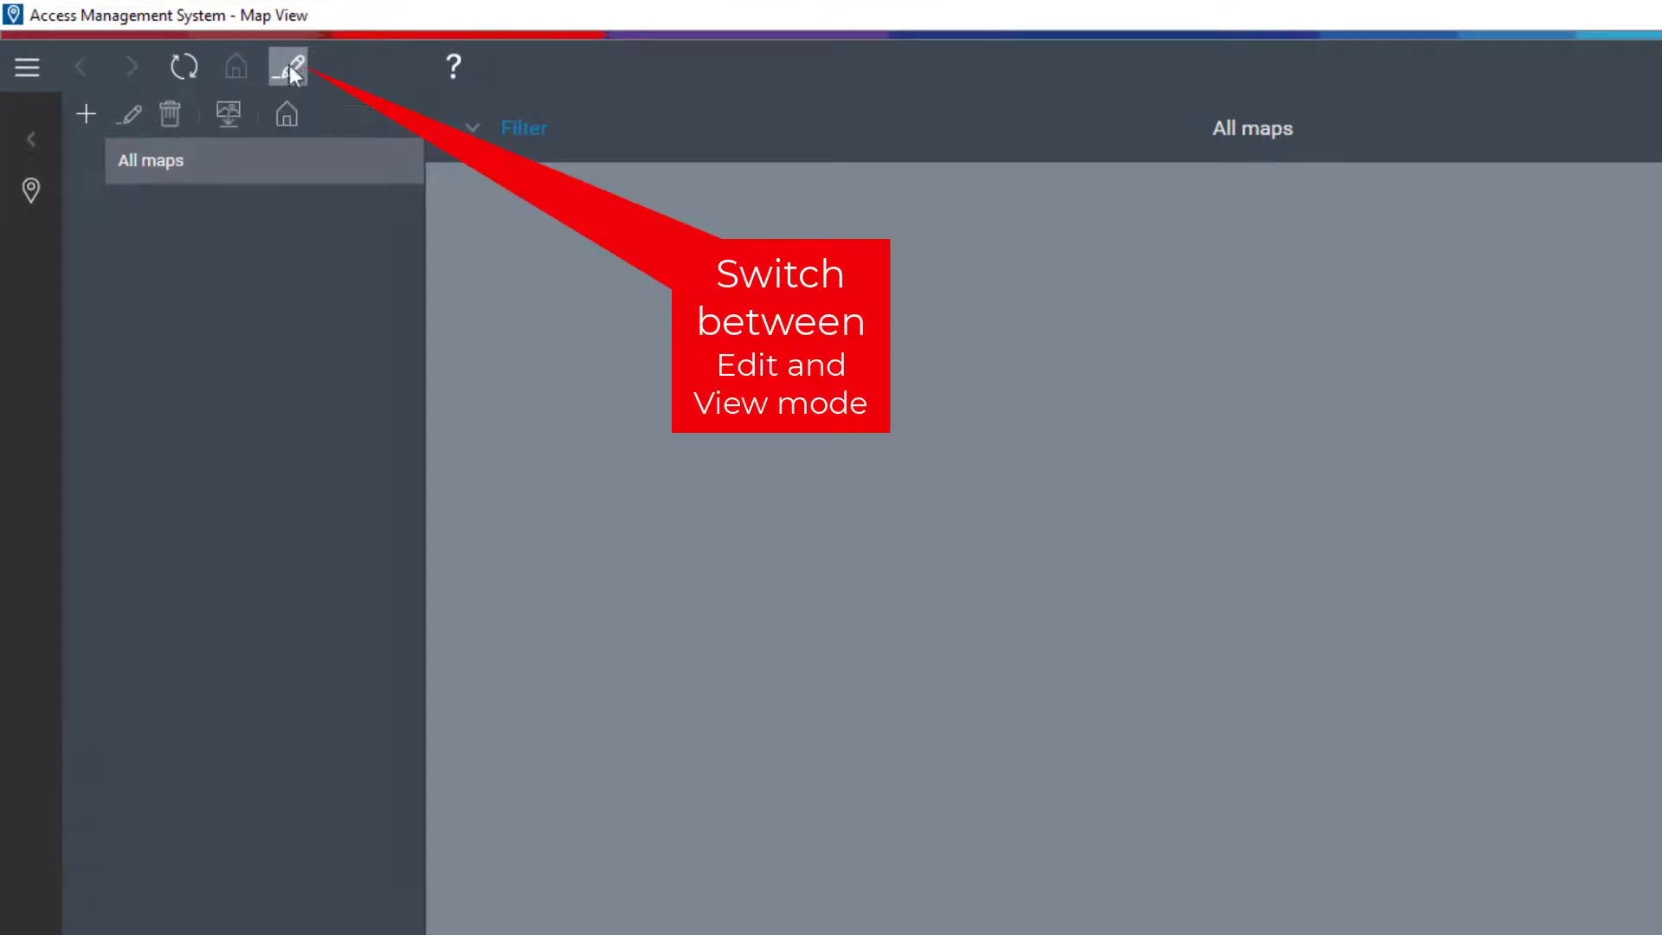
pyautogui.click(87, 114)
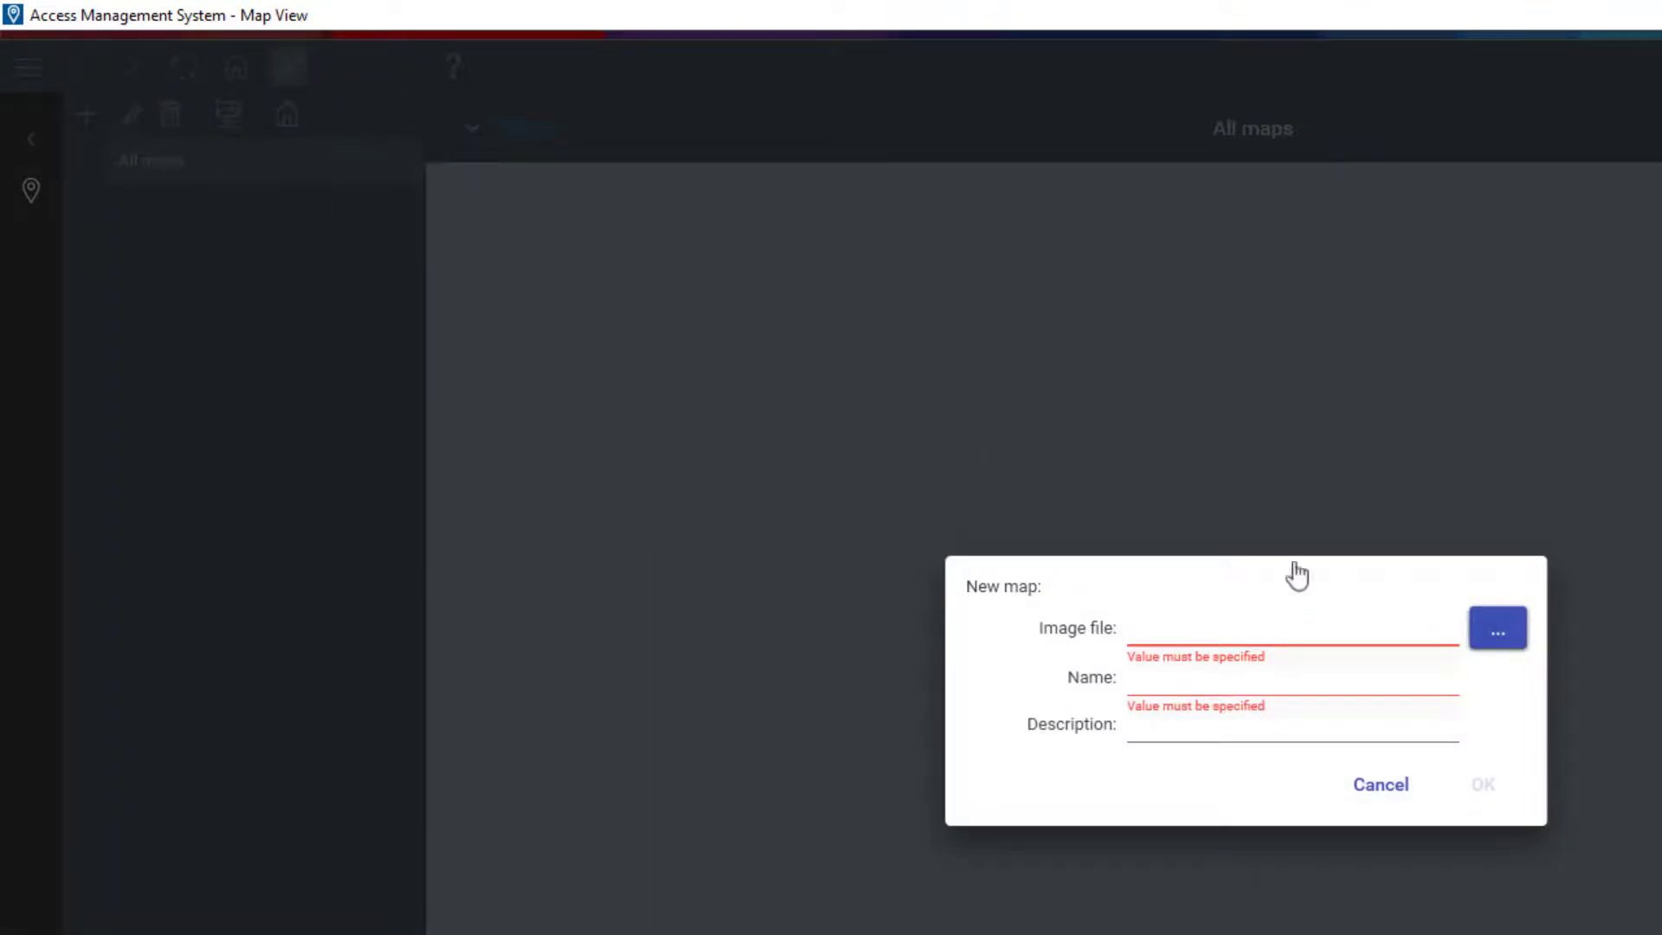
pyautogui.click(1498, 641)
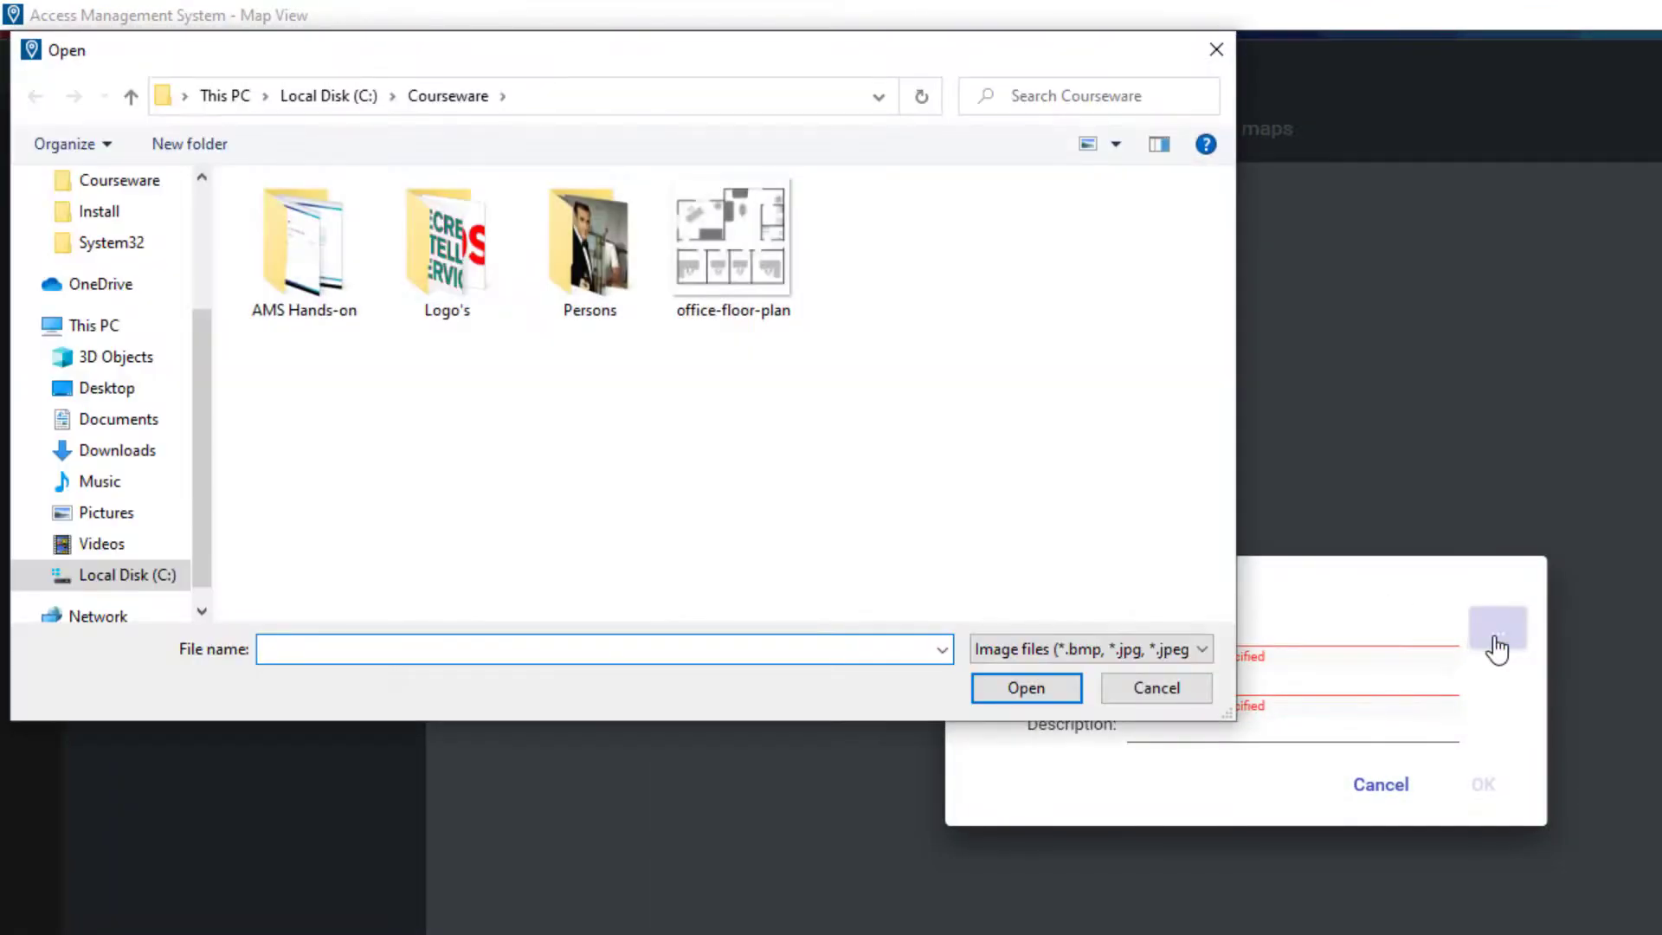
pyautogui.click(746, 284)
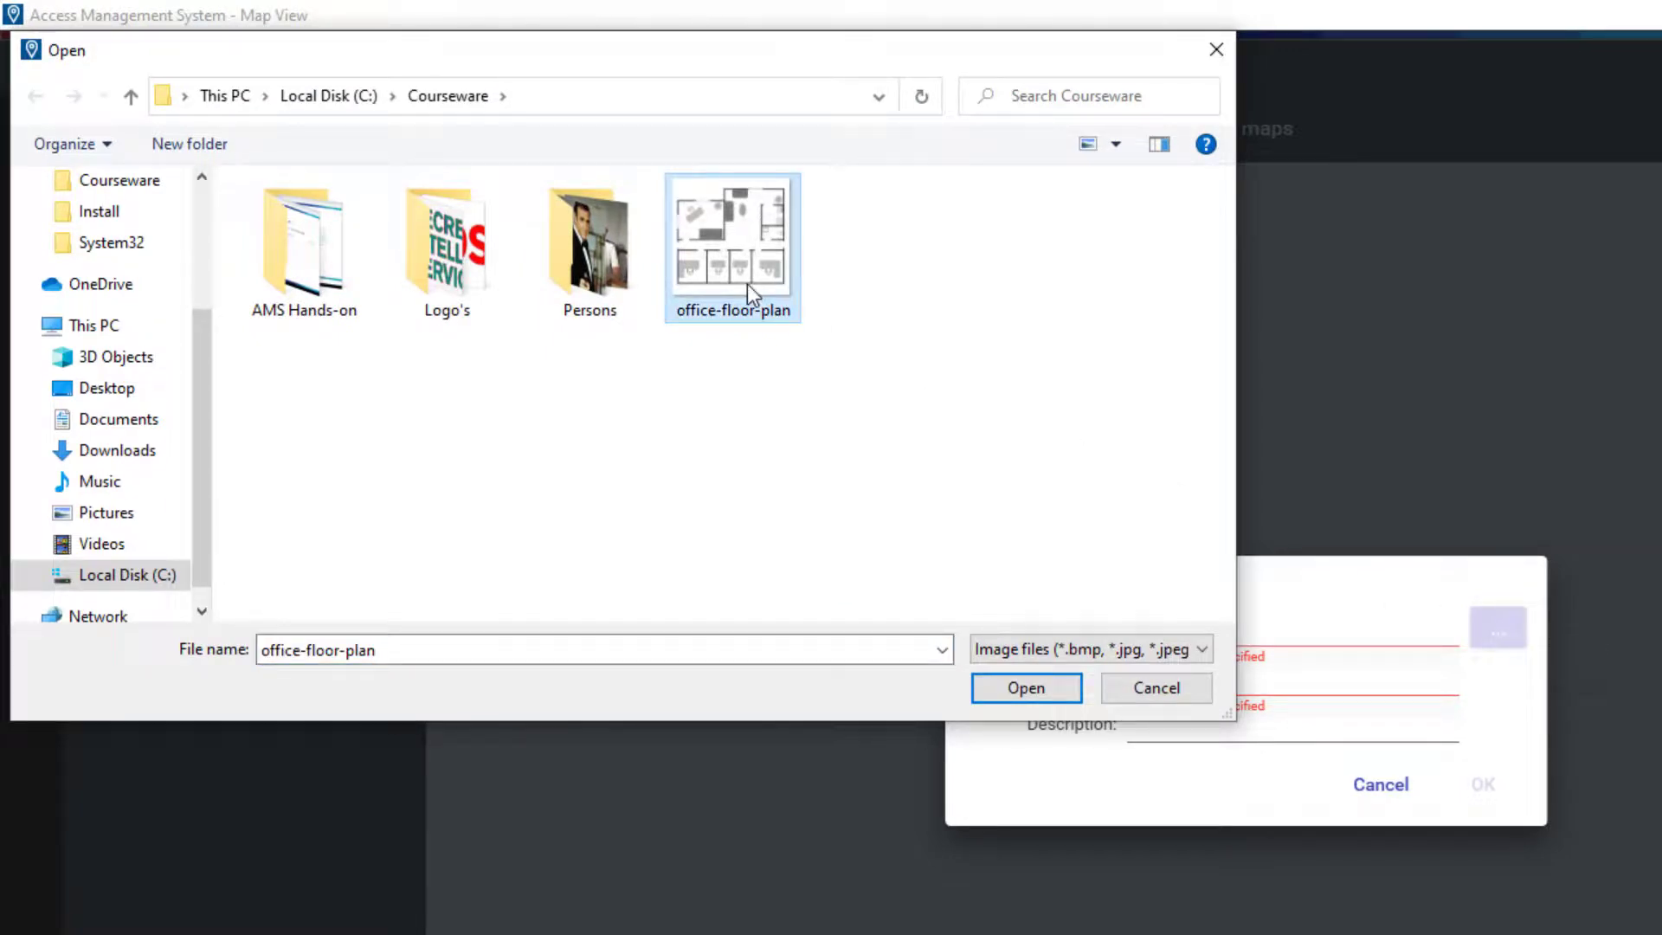
pyautogui.click(1063, 689)
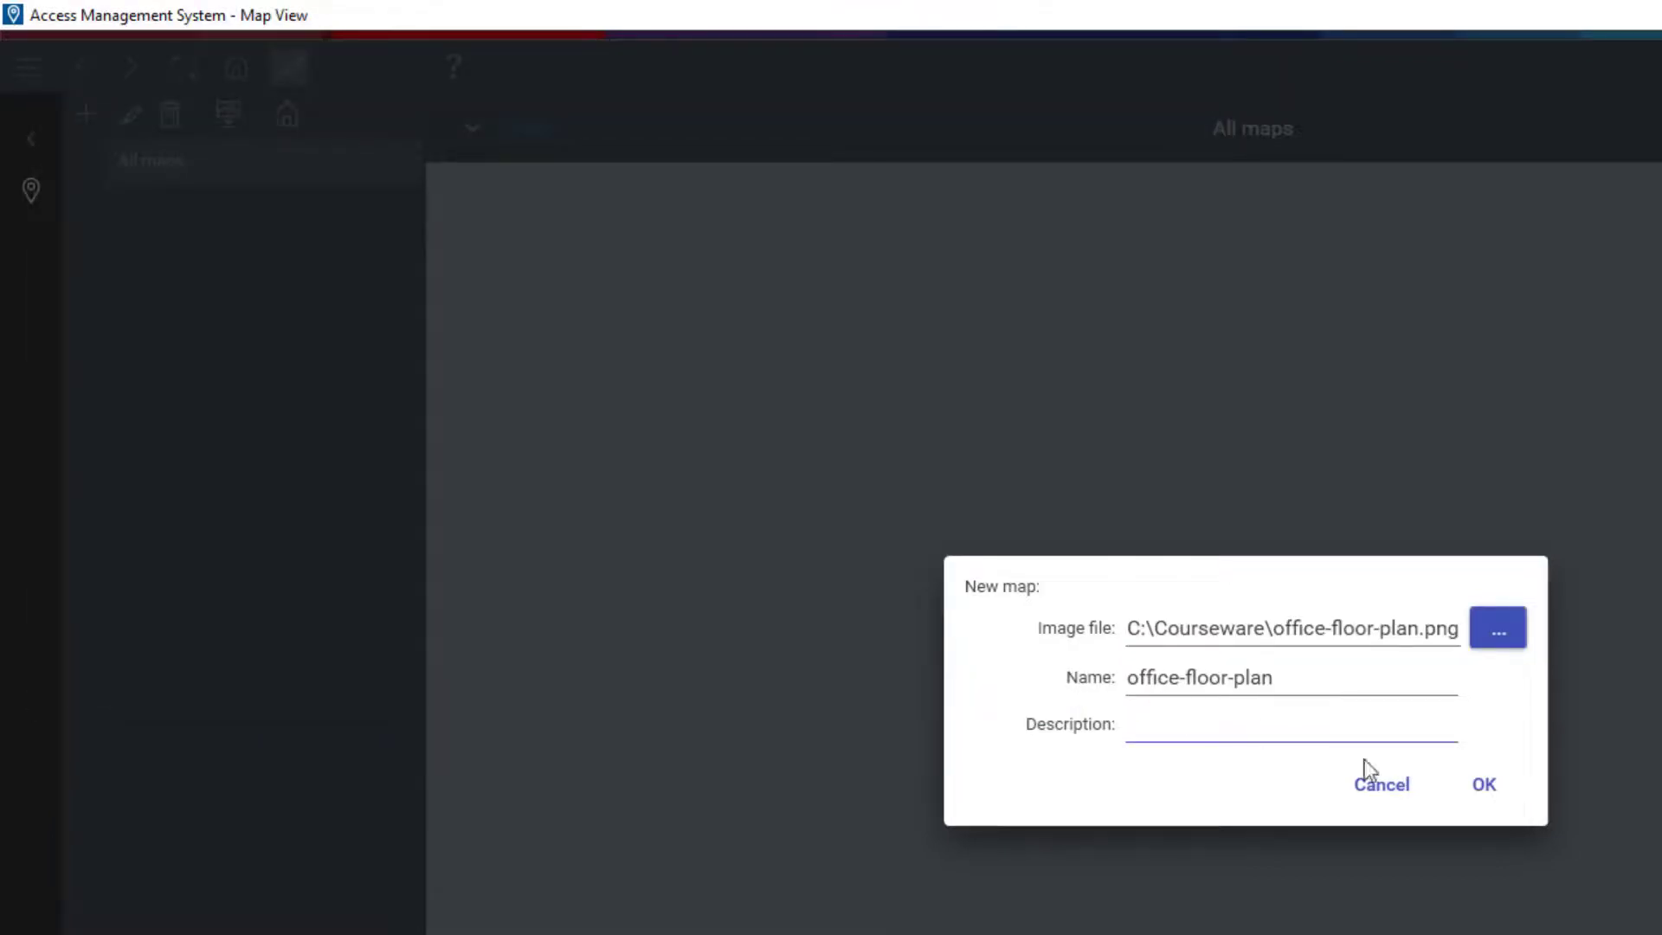
pyautogui.click(1485, 790)
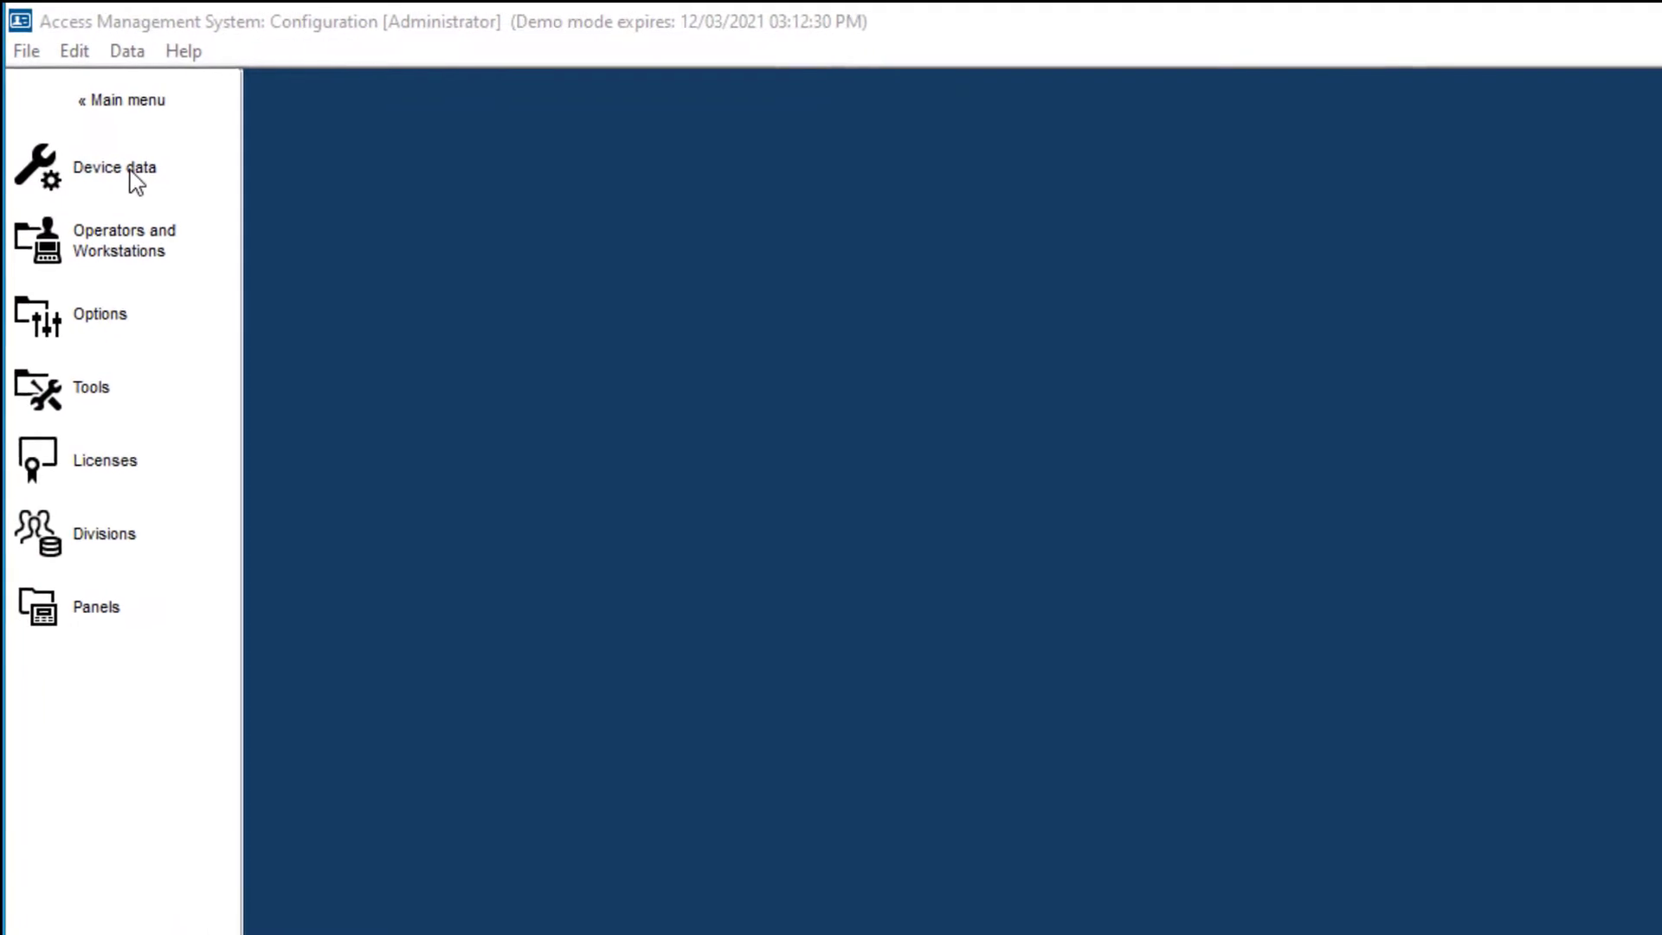
# In Device data's areas tree, add a new area under Outside
pyautogui.click(131, 172)
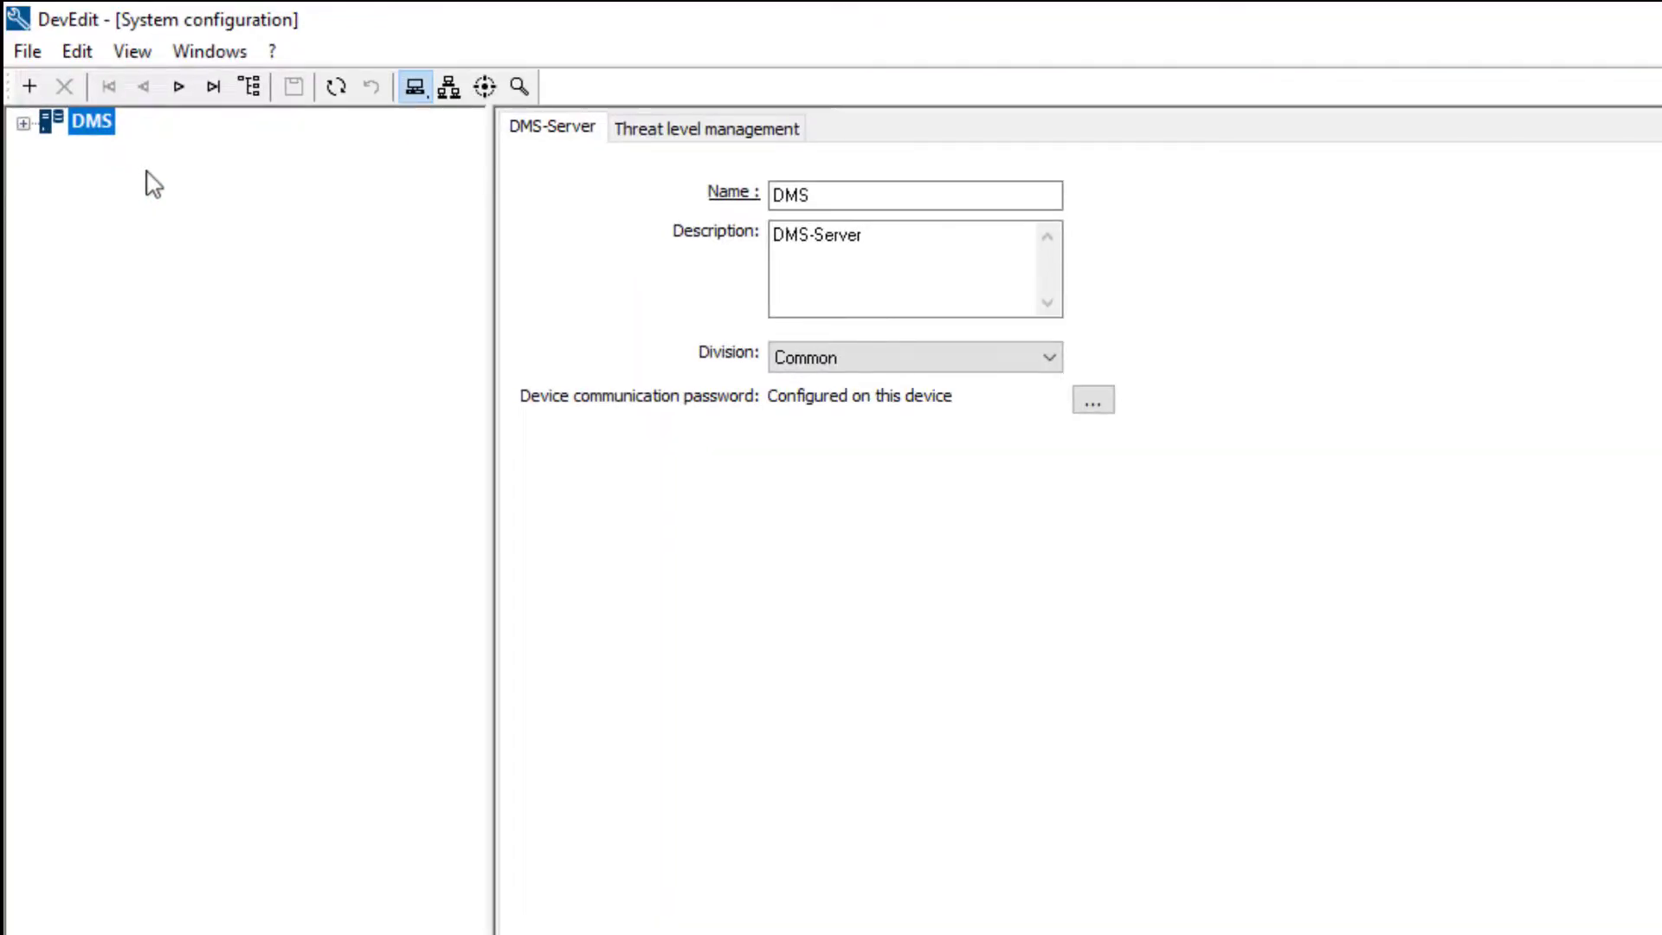
pyautogui.click(485, 87)
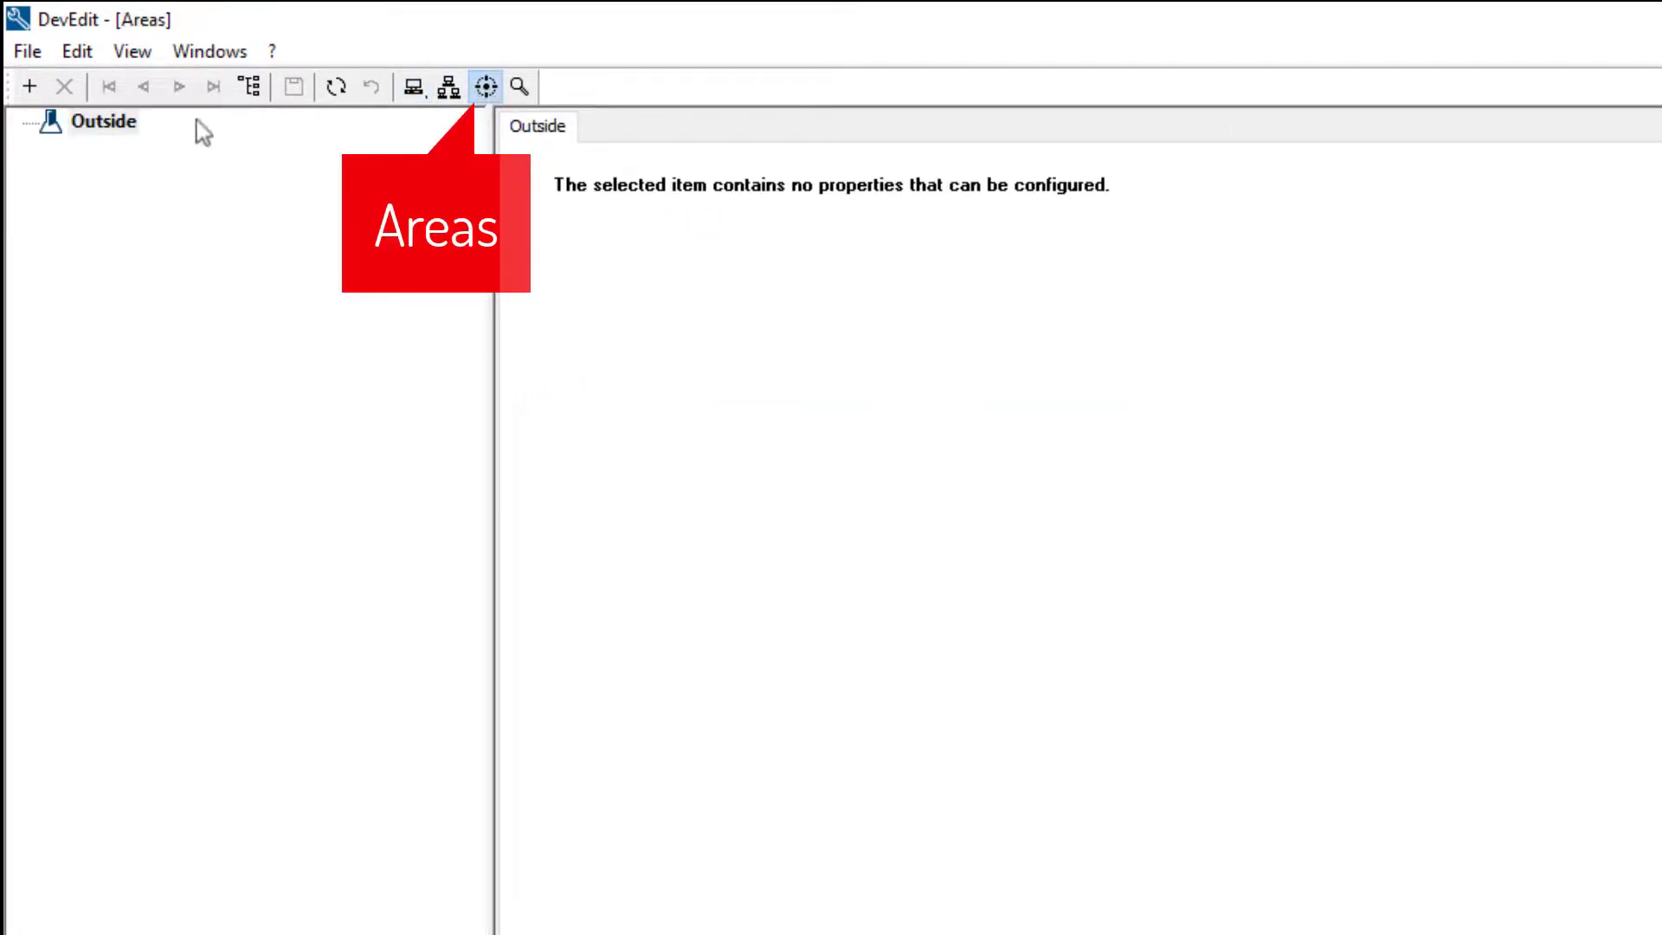
pyautogui.rightClick(119, 140)
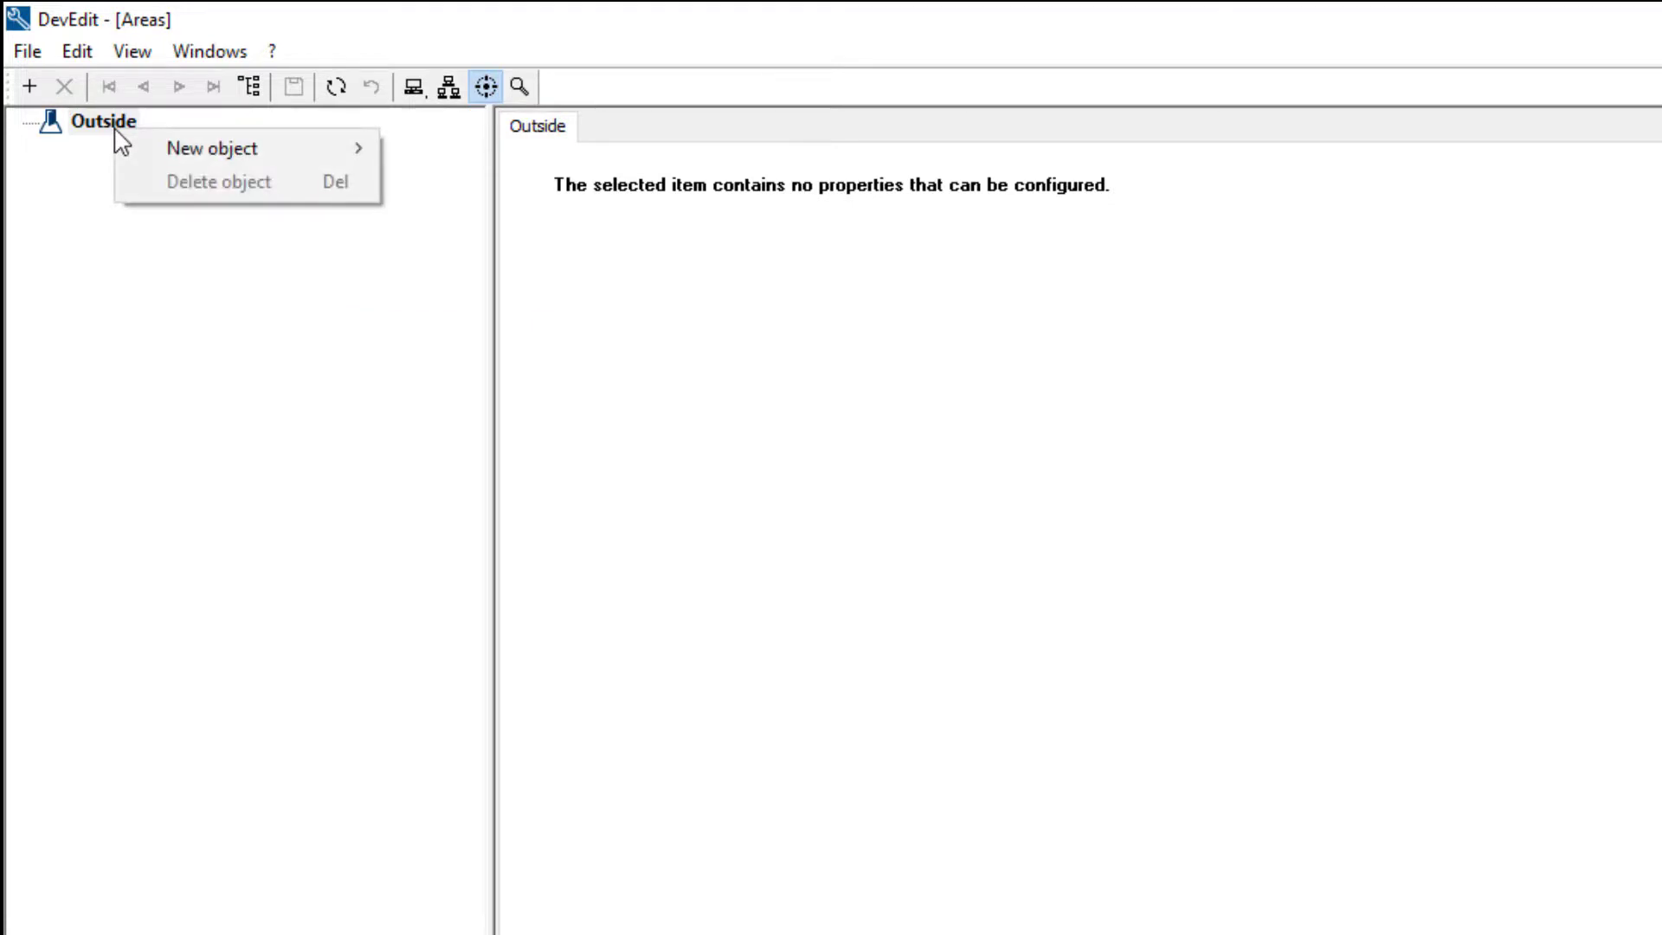
pyautogui.moveTo(118, 140)
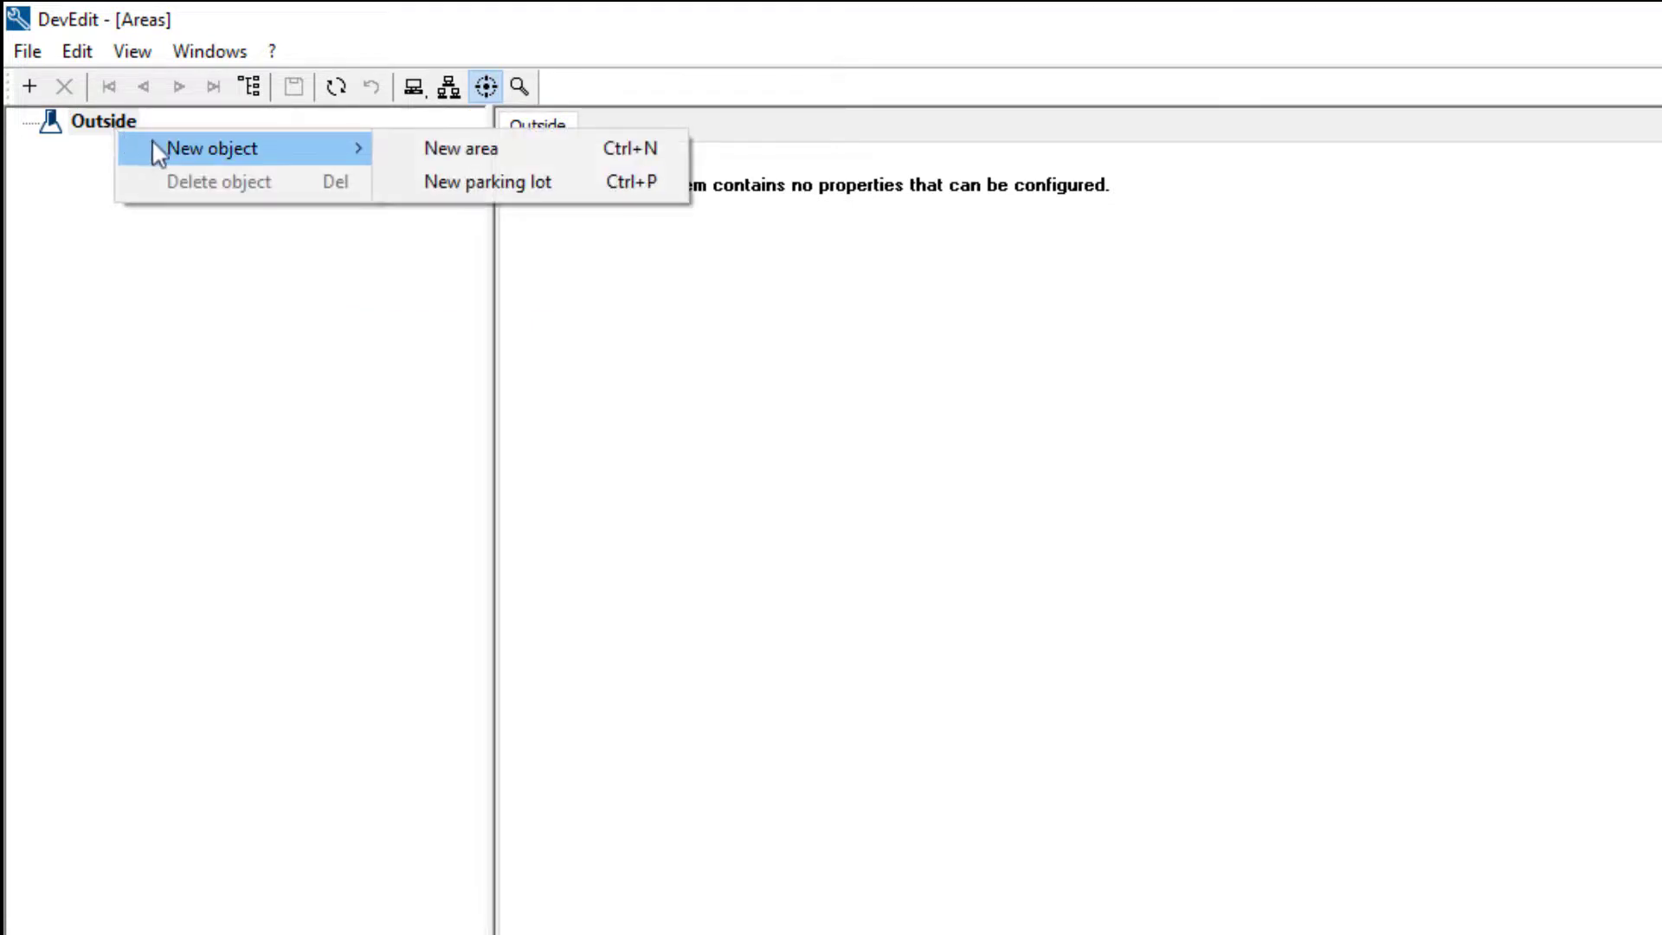
pyautogui.click(359, 147)
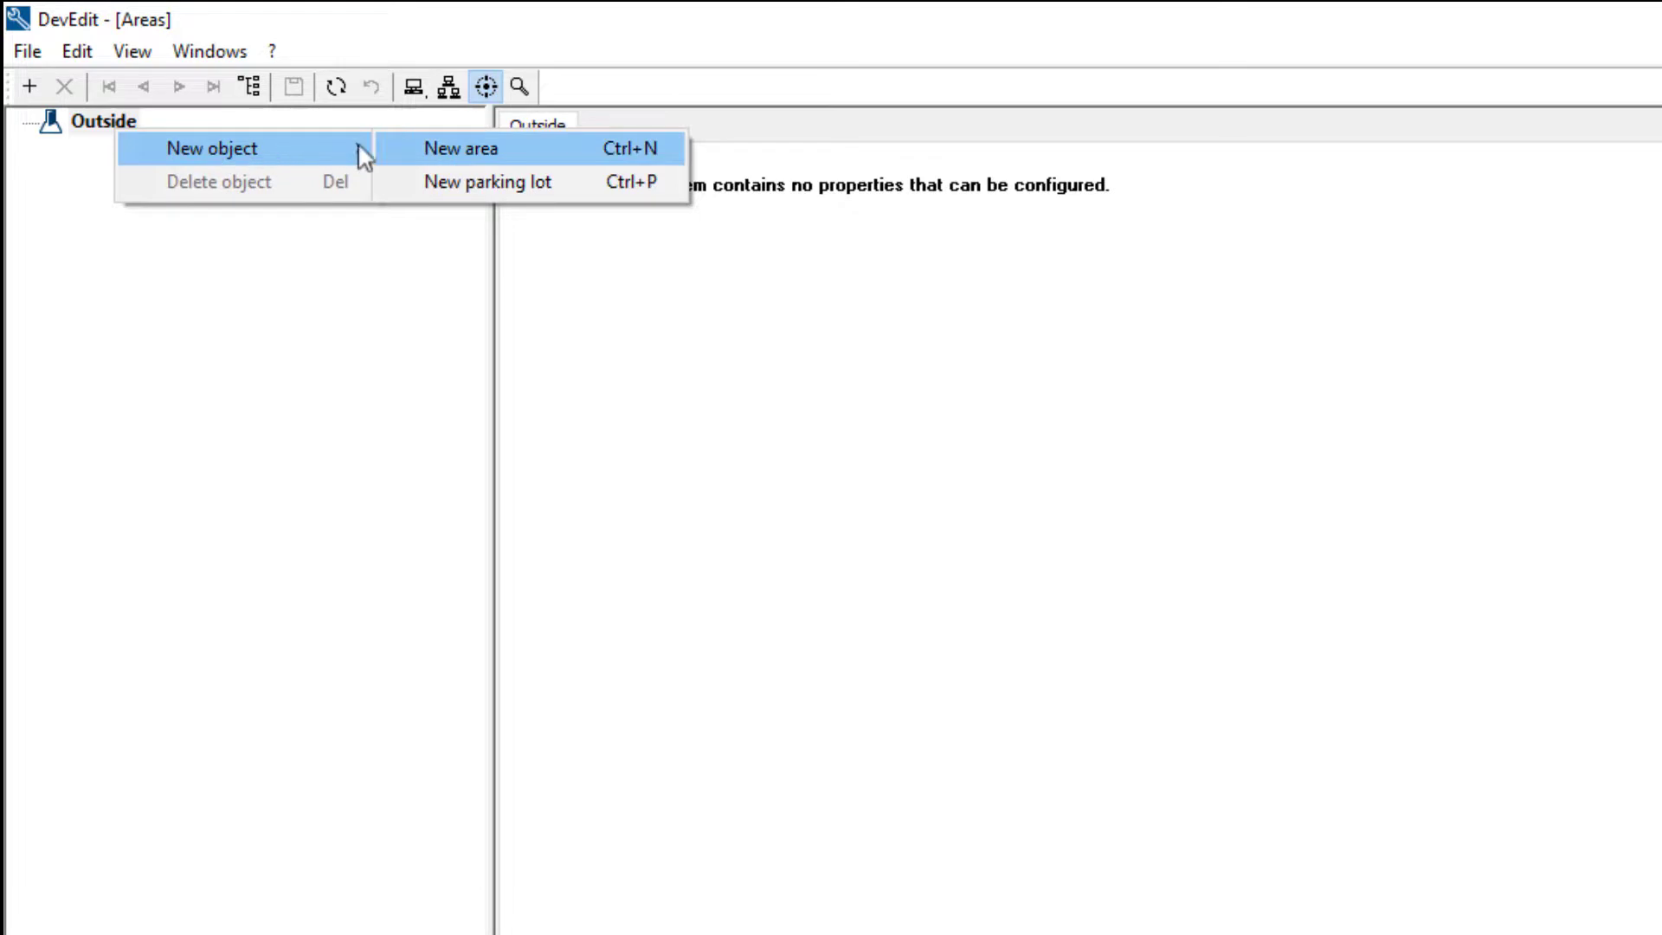
pyautogui.click(434, 154)
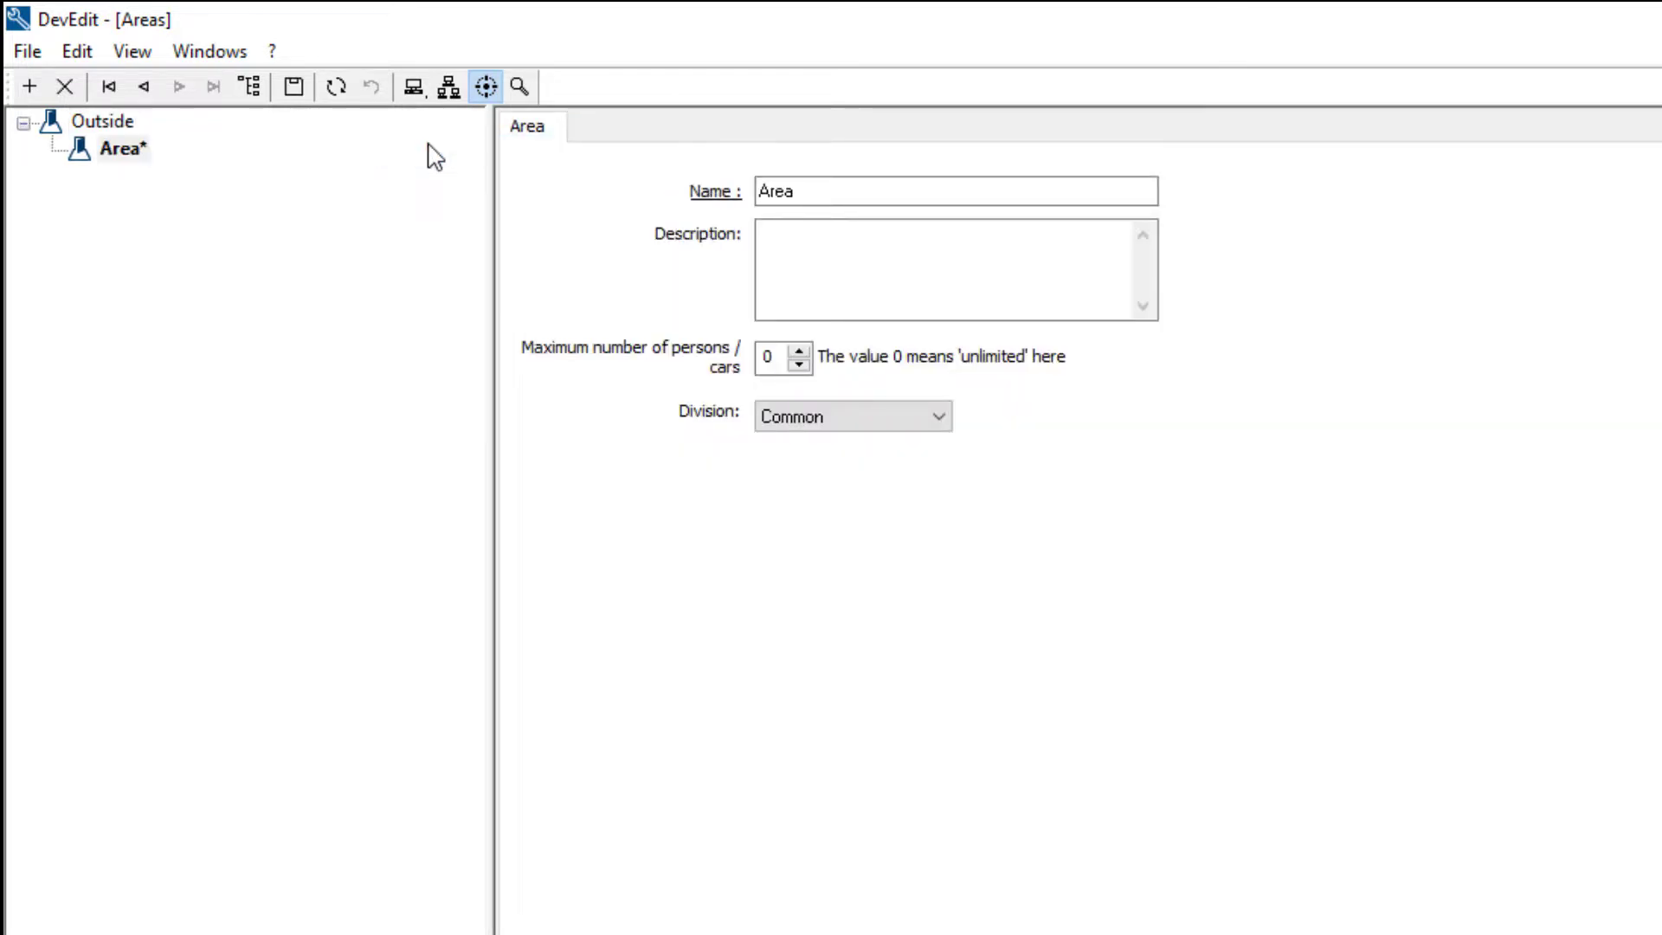
# Rename the new area from 'Area' to 'Office Building' and save it
pyautogui.click(911, 196)
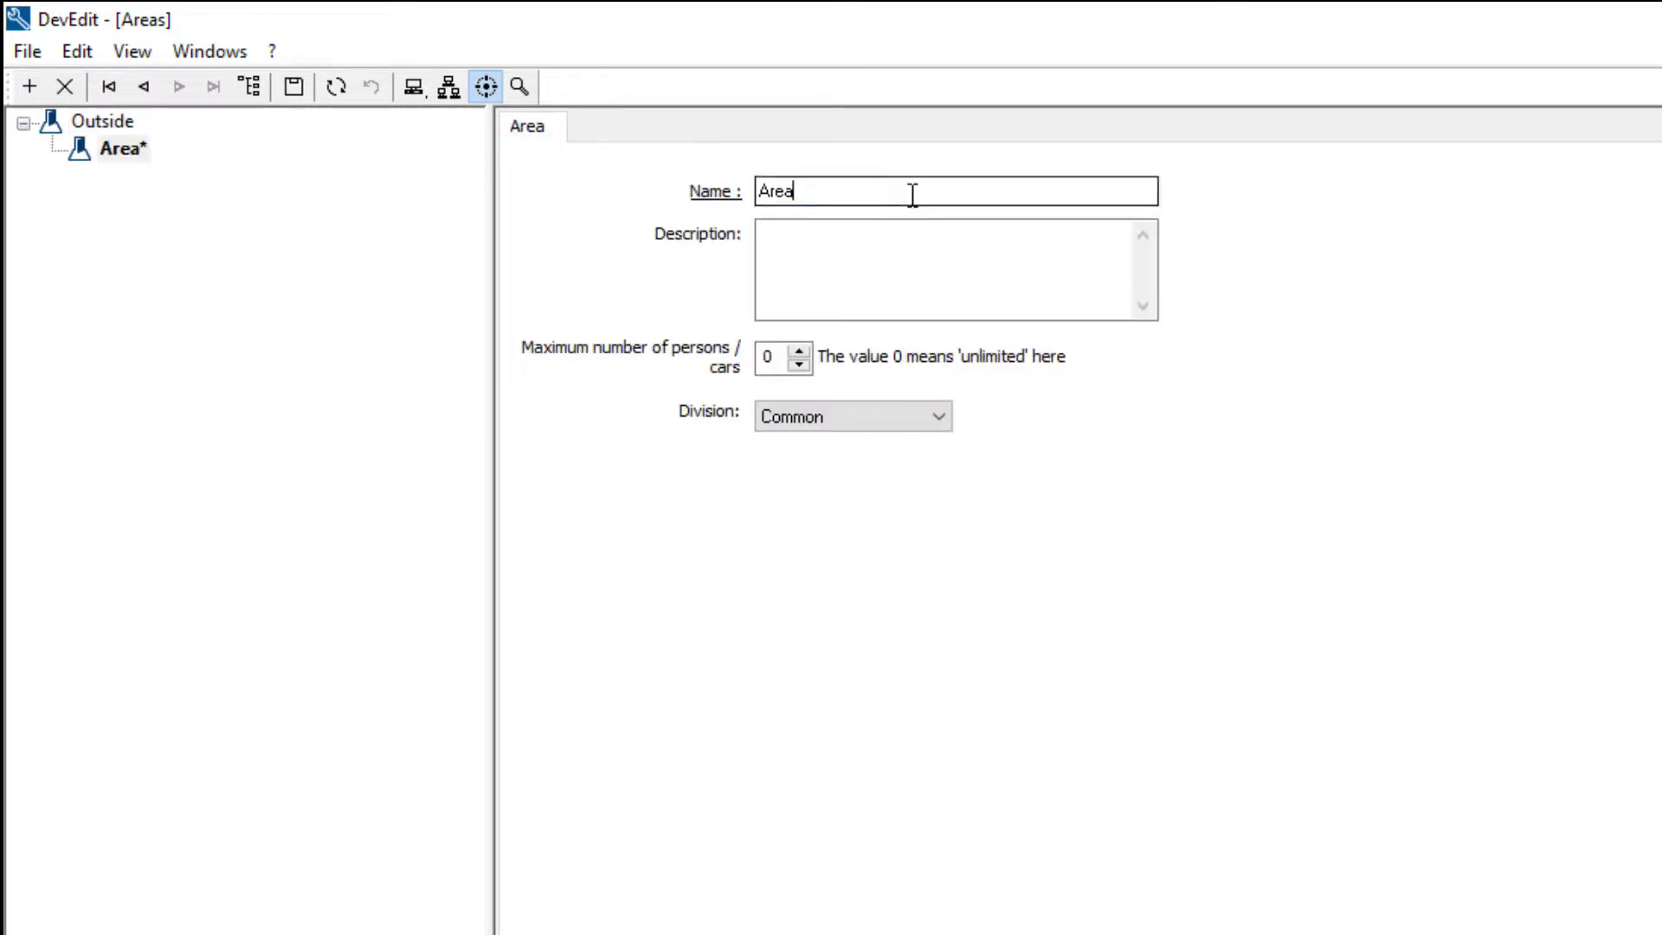
pyautogui.press('BackSpace')
pyautogui.press('BackSpace')
pyautogui.press('BackSpace')
pyautogui.press('BackSpace')
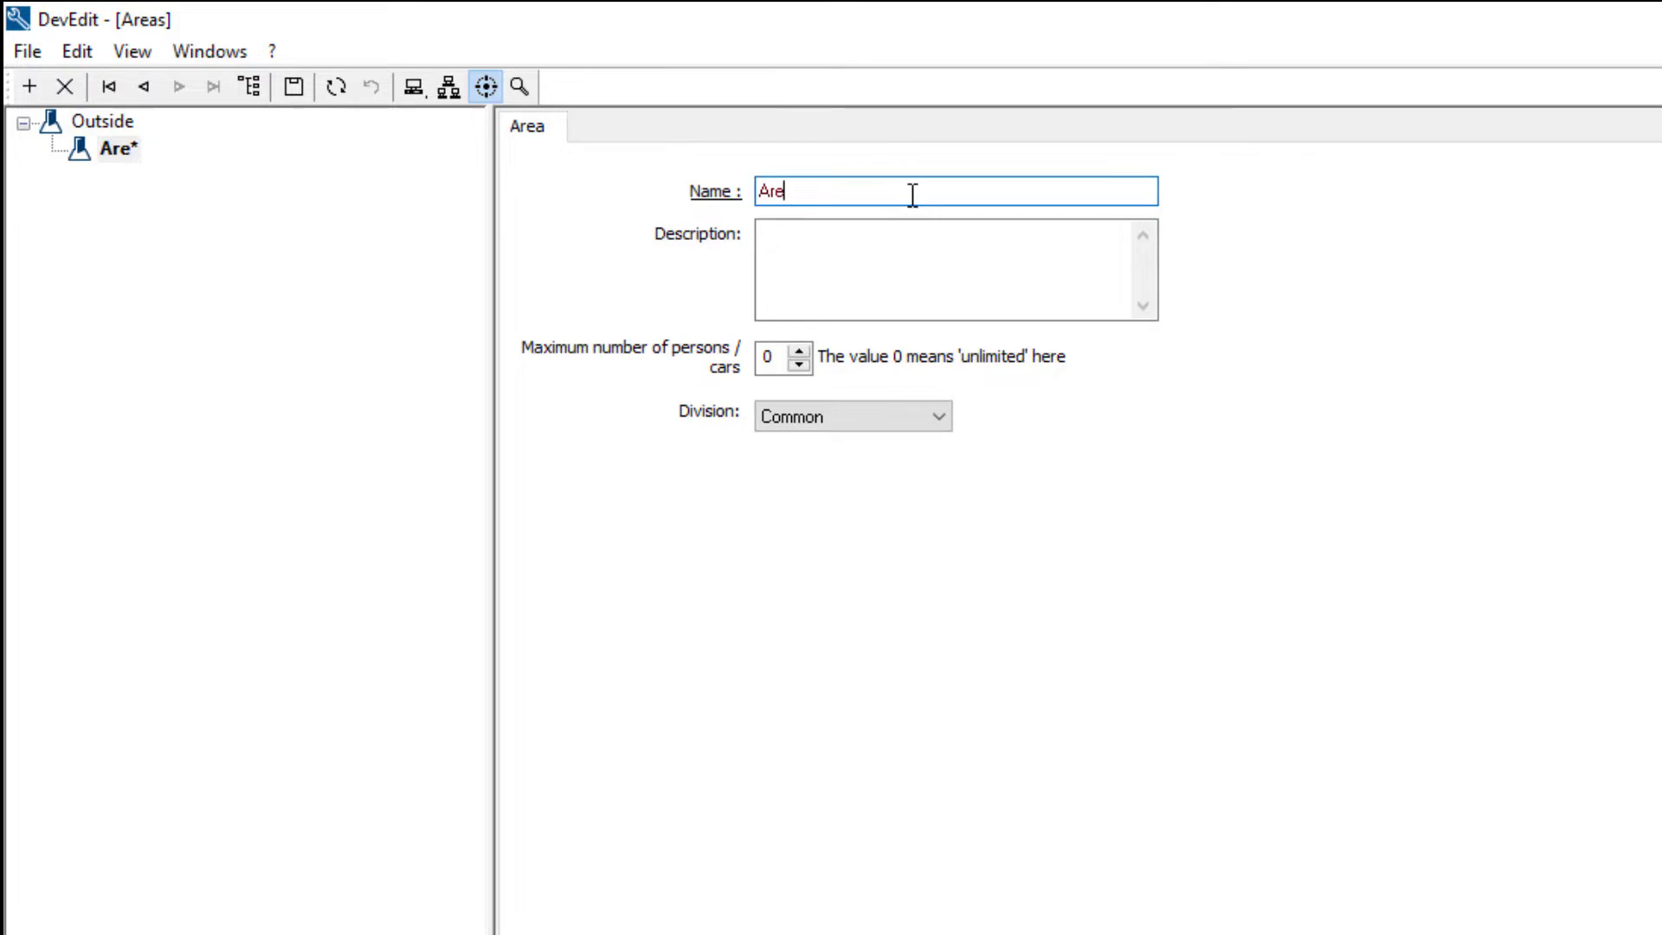
pyautogui.write('Office Bui')
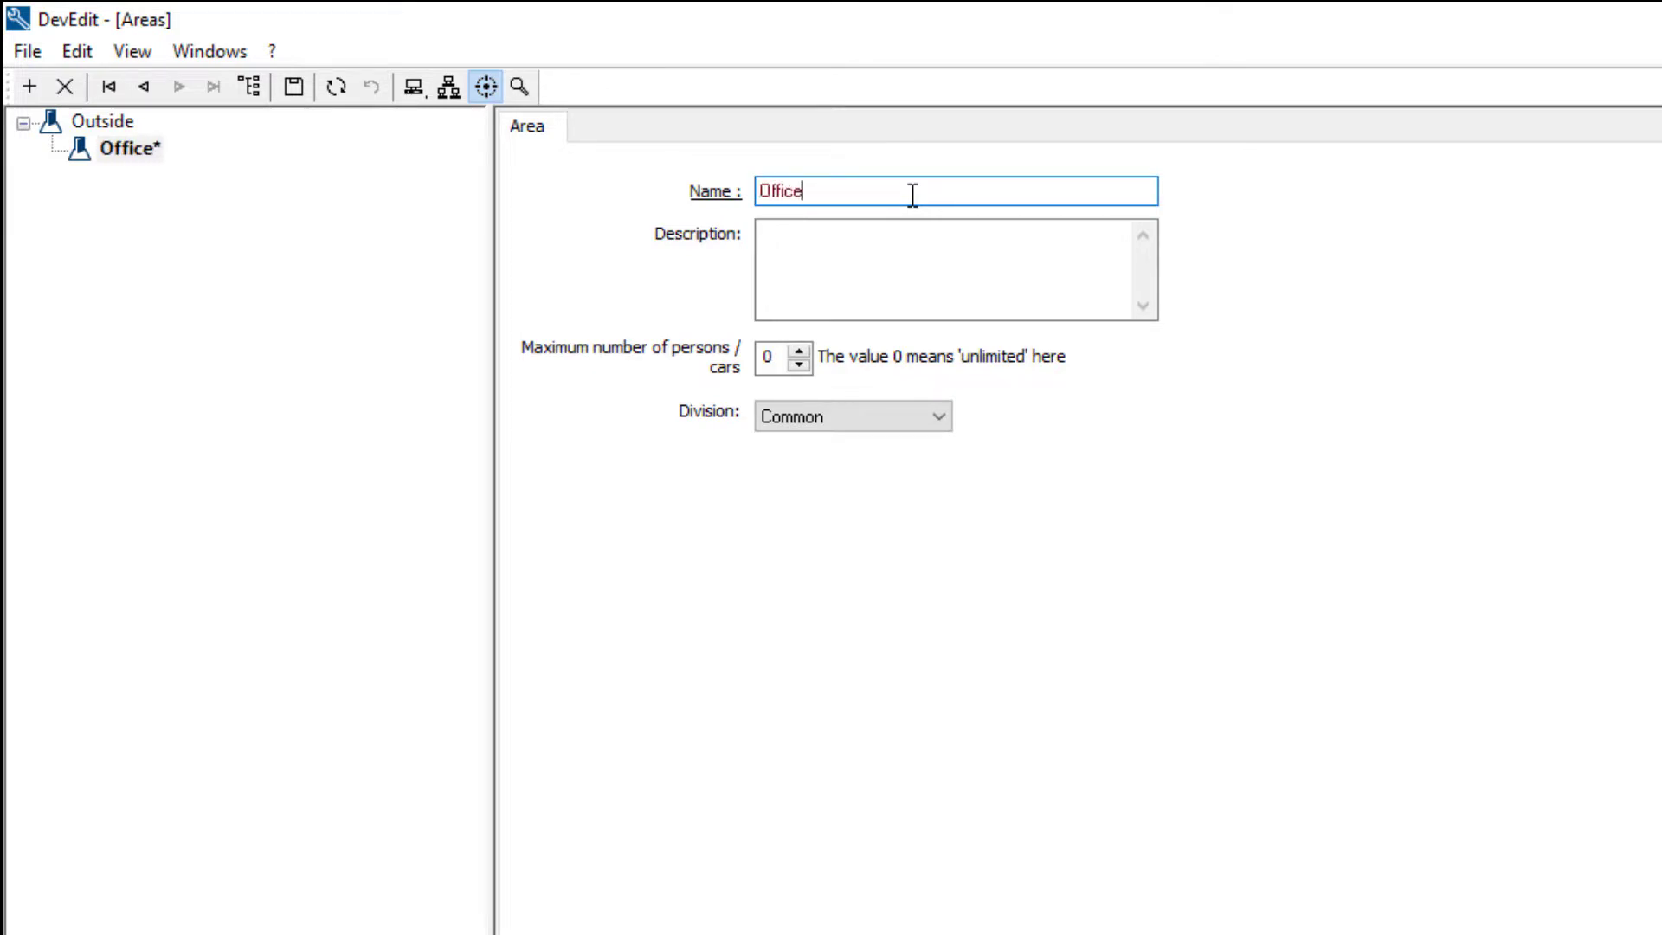
pyautogui.write('lding')
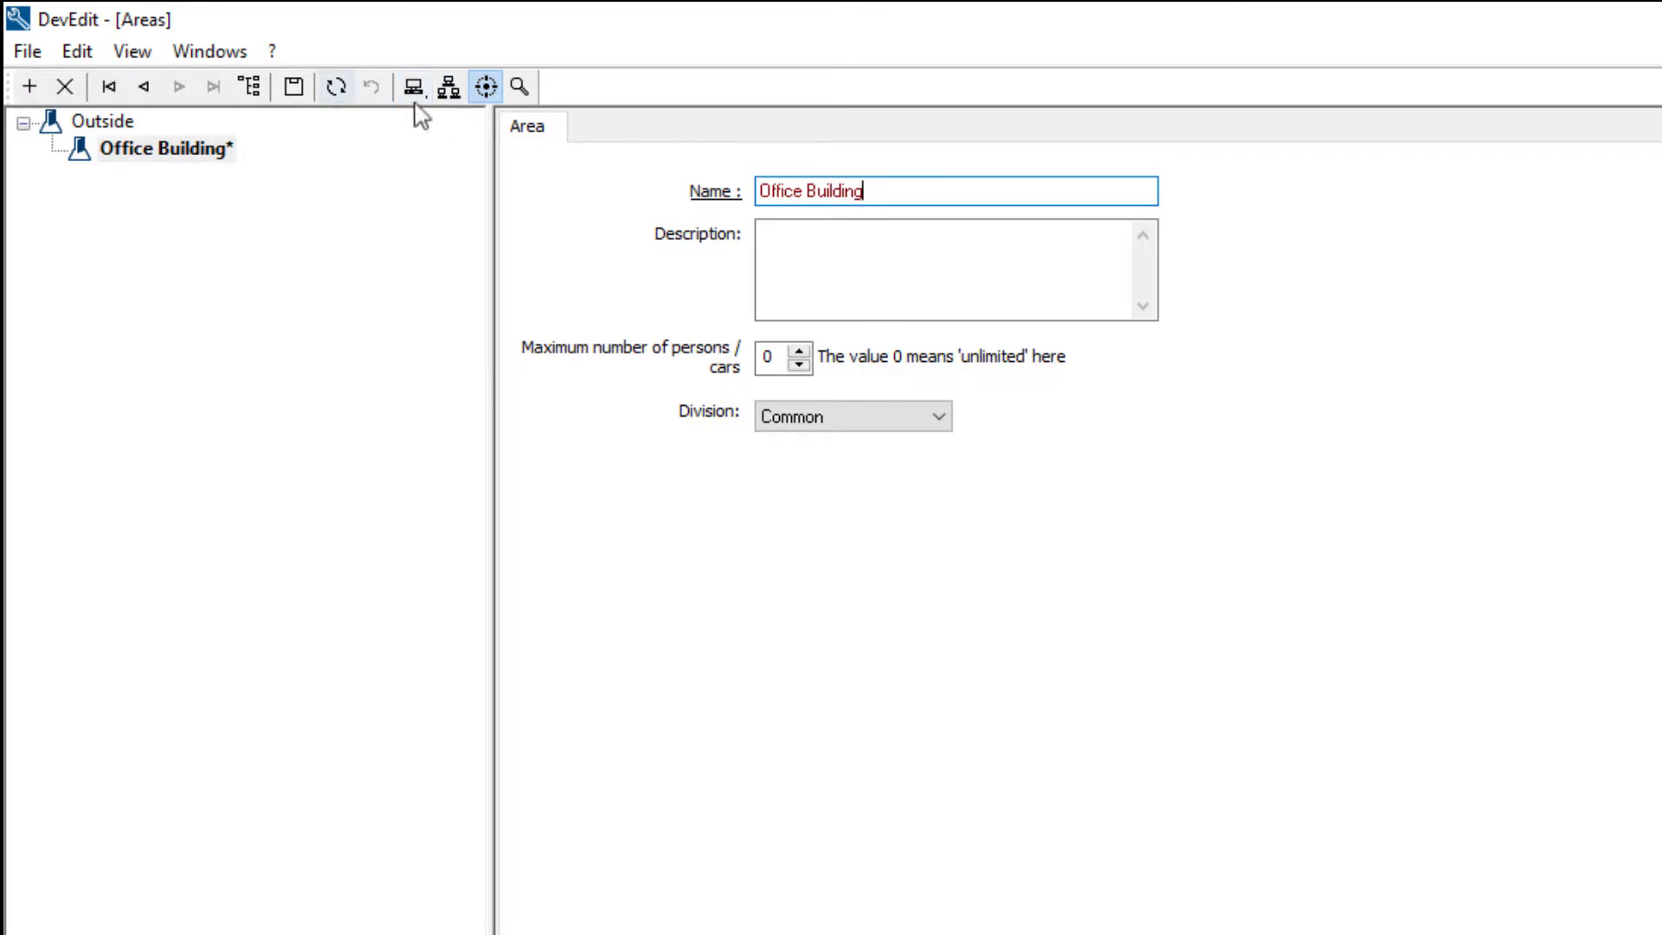
pyautogui.click(294, 84)
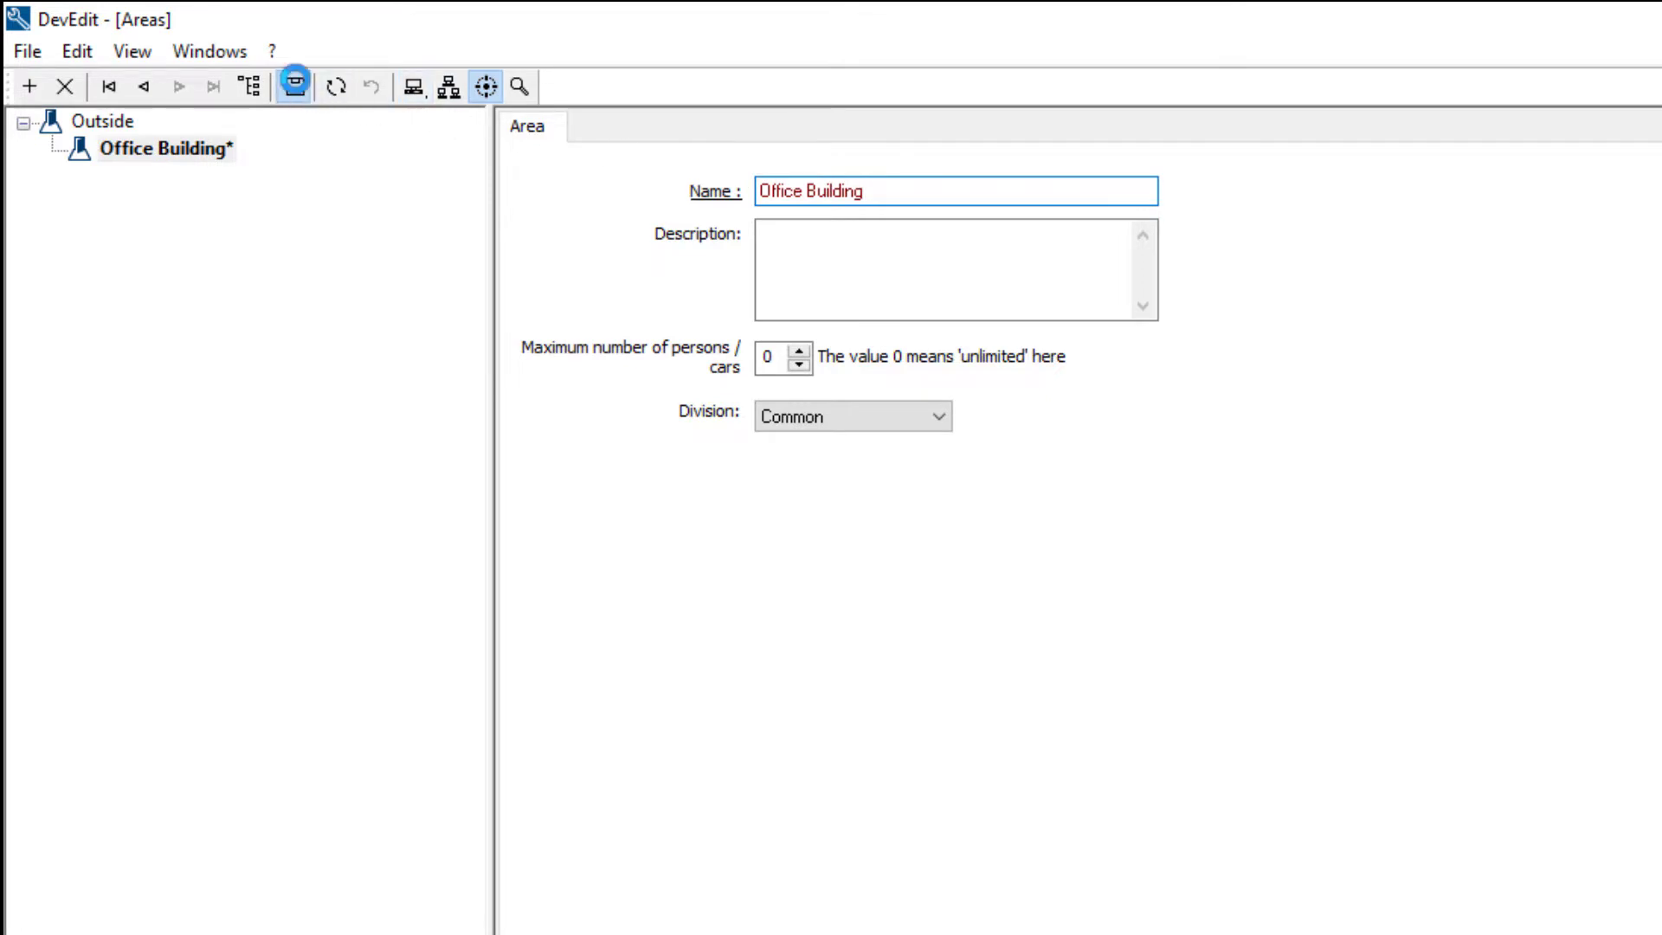